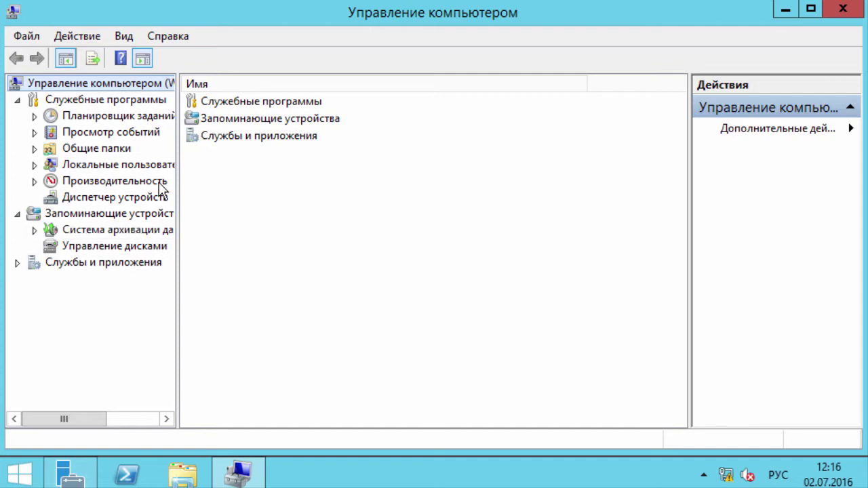
Step: Open Disk Management and accept the prompt to initialise Disk 1 with MBR
double_click(176, 96)
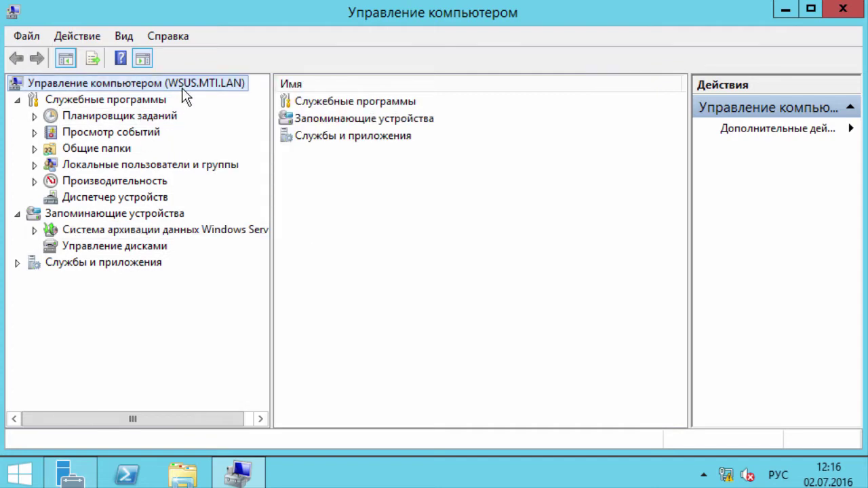
click(151, 247)
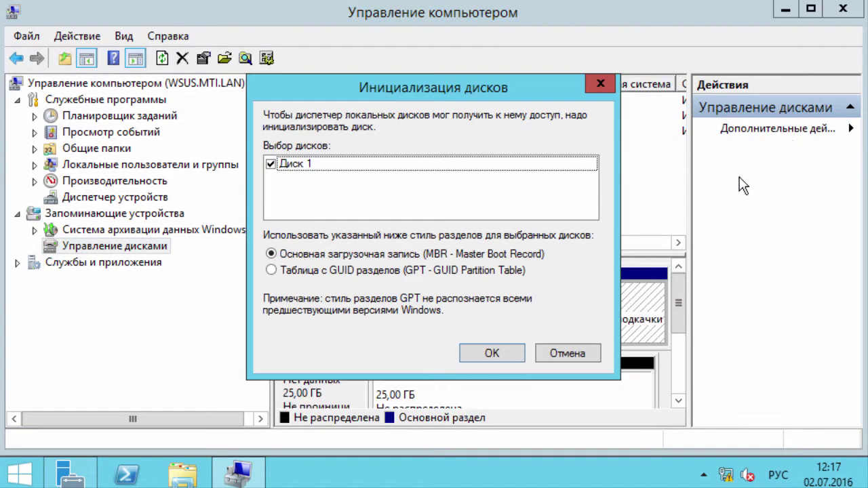
drag(441, 89, 510, 84)
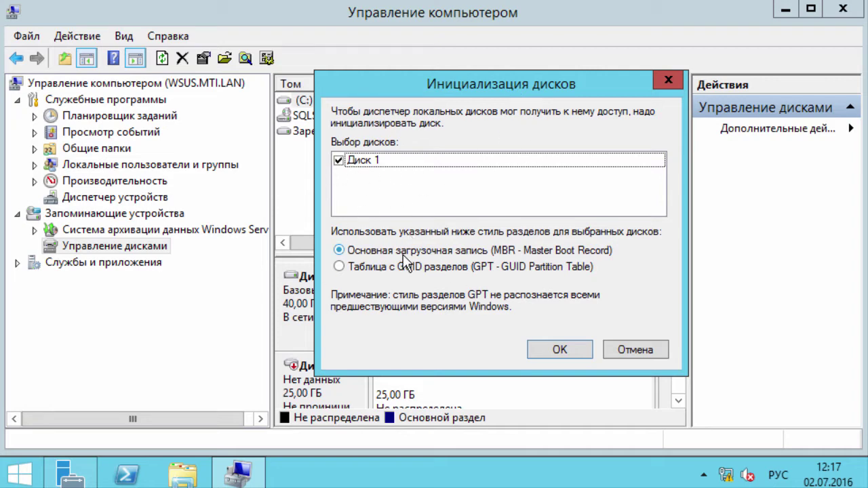
click(567, 350)
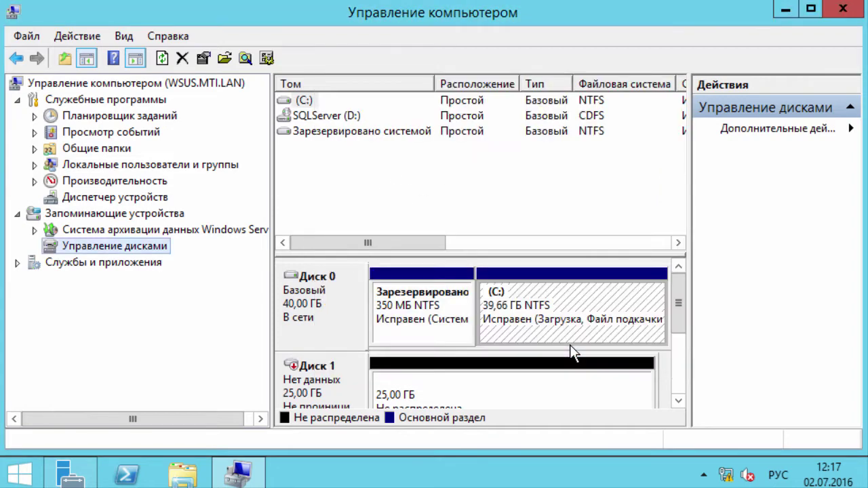
drag(678, 303, 683, 303)
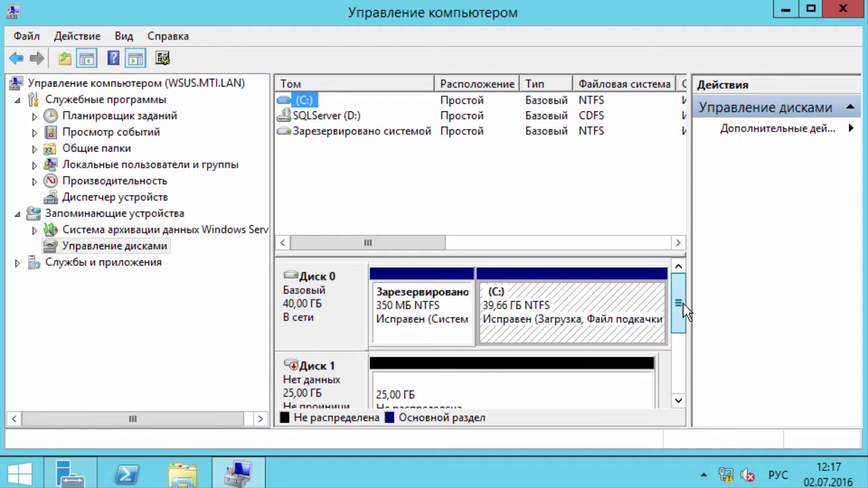
click(434, 395)
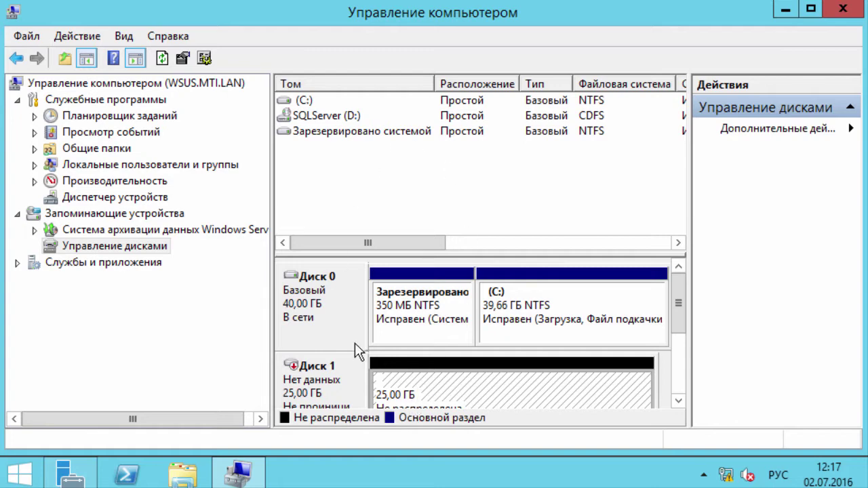
Step: Initialise Disk 1 as MBR from its context menu and dismiss the resulting error
right_click(306, 391)
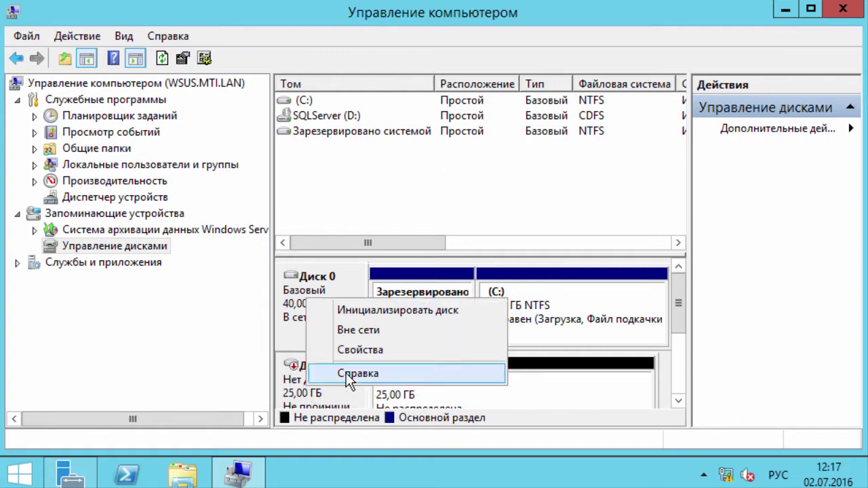
click(575, 298)
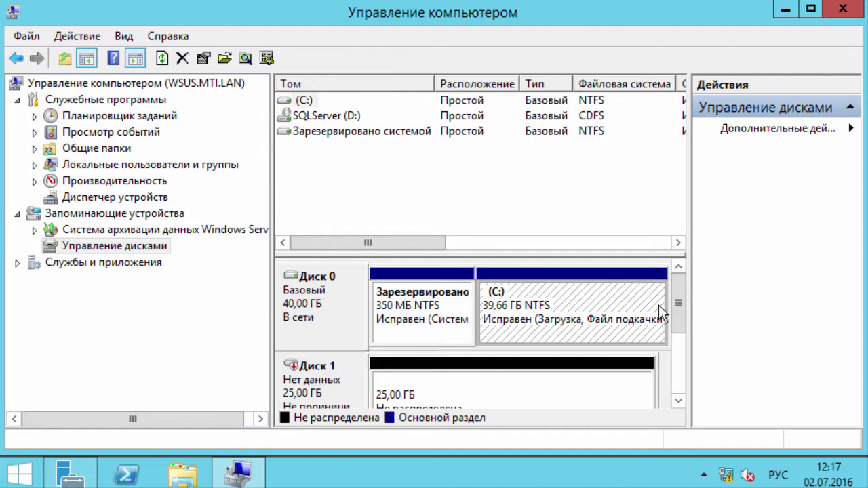
right_click(341, 366)
click(405, 380)
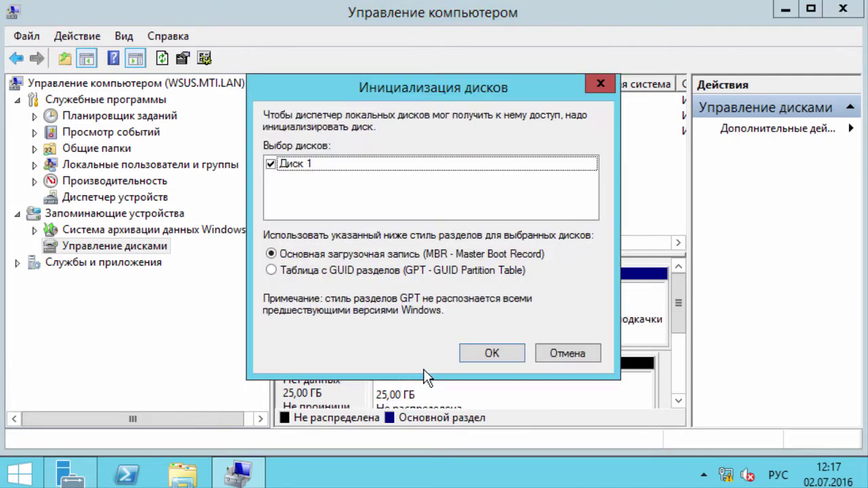
click(489, 353)
click(594, 309)
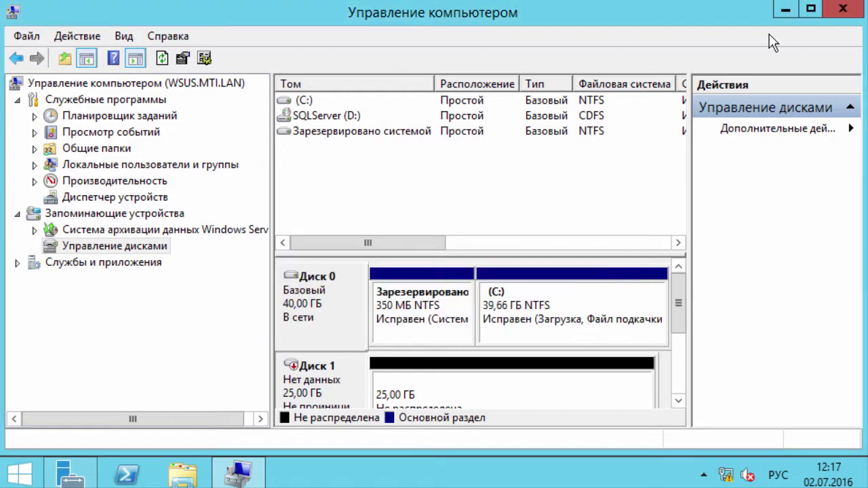
Step: Reopen Computer Management for the WSUS server and return to Disk Management
click(843, 9)
right_click(344, 233)
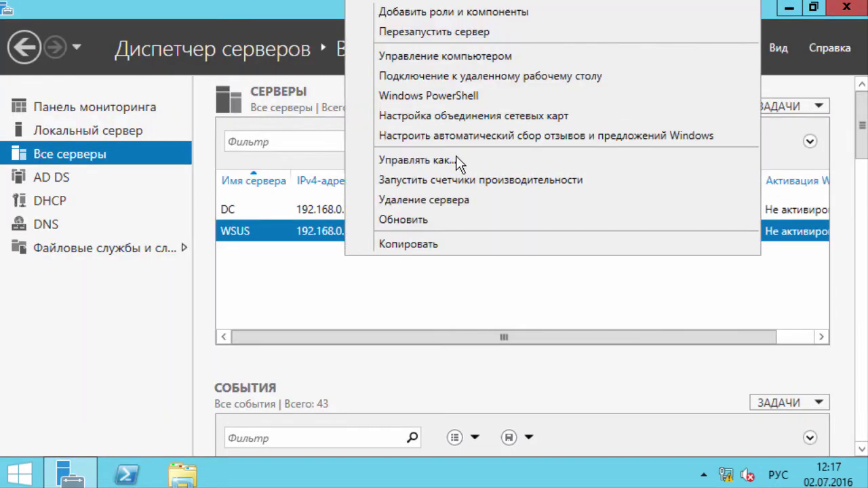
click(477, 61)
click(135, 247)
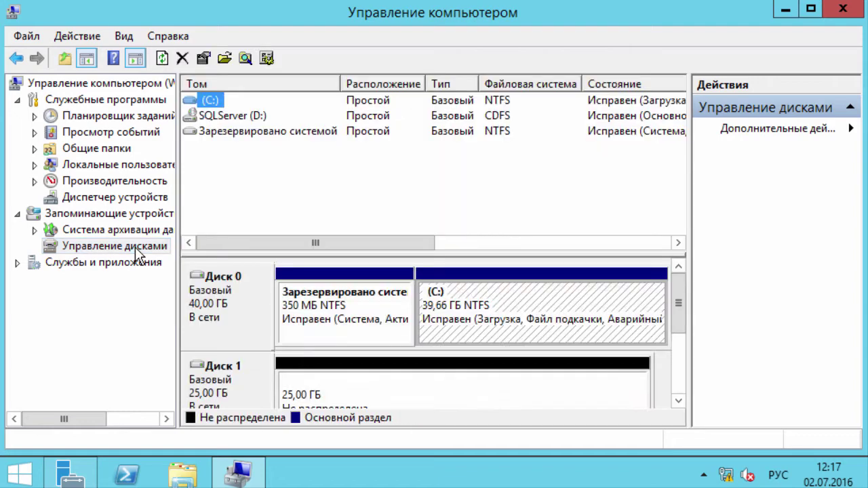
Step: Create a simple volume on Disk 1's free space: default size, letter E, ReFS, label 'Data'
right_click(302, 324)
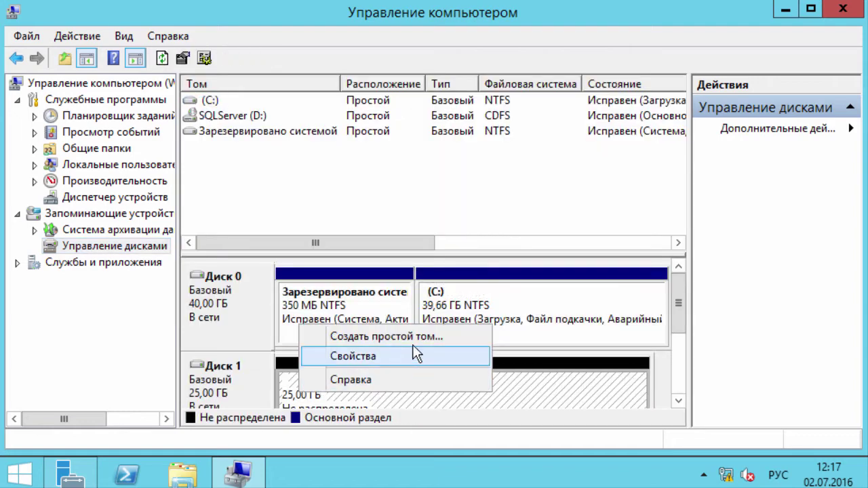
click(421, 343)
click(532, 425)
click(533, 427)
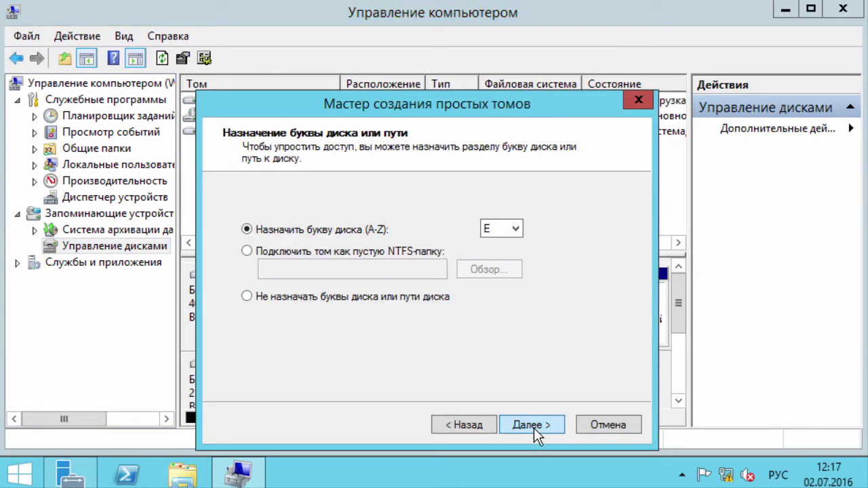
click(533, 428)
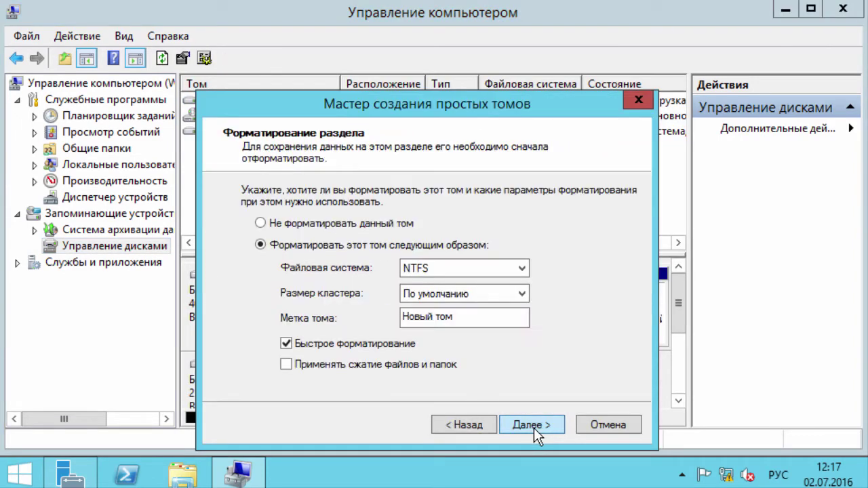
click(522, 269)
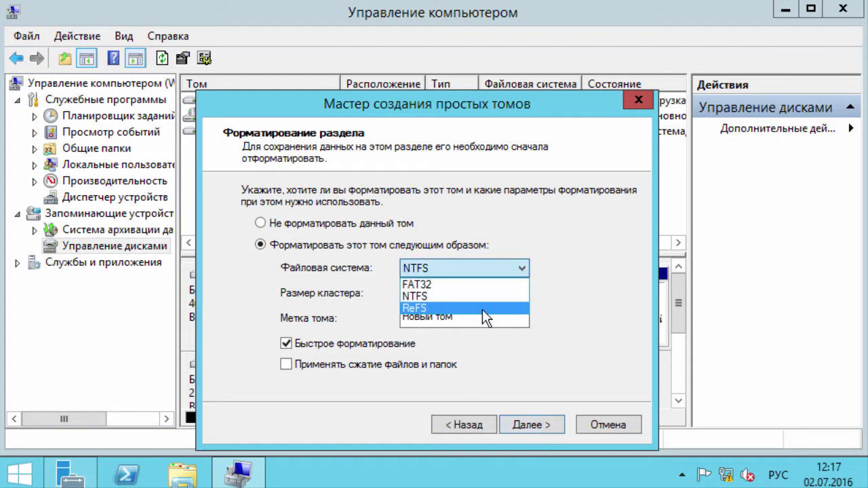
click(482, 308)
drag(474, 317, 306, 311)
key(alt+shift)
text(Data)
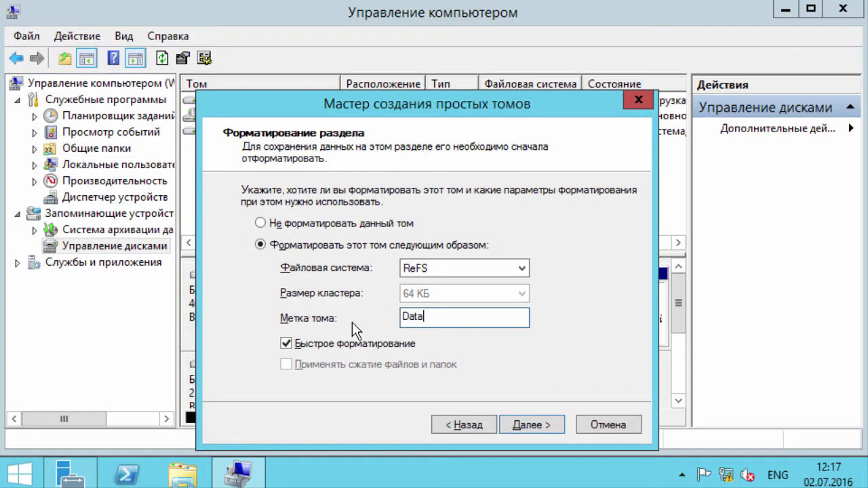
click(529, 423)
click(527, 425)
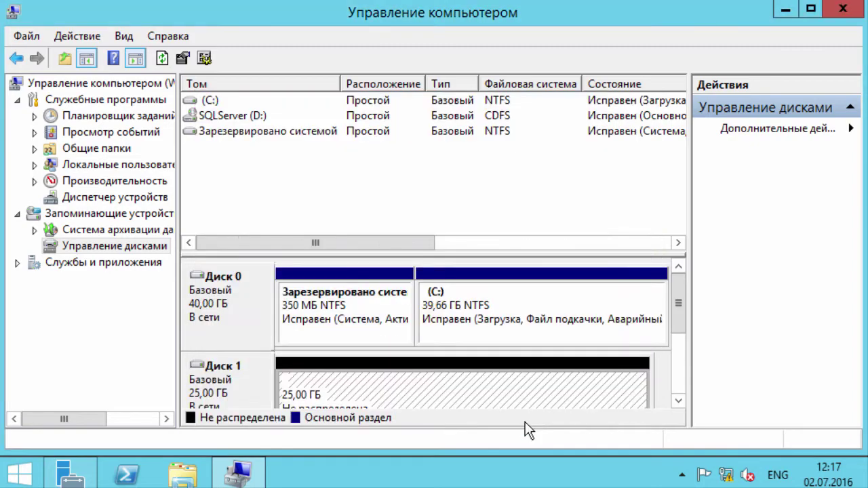
Step: Reopen Computer Management for the WSUS server at Disk Management
click(843, 9)
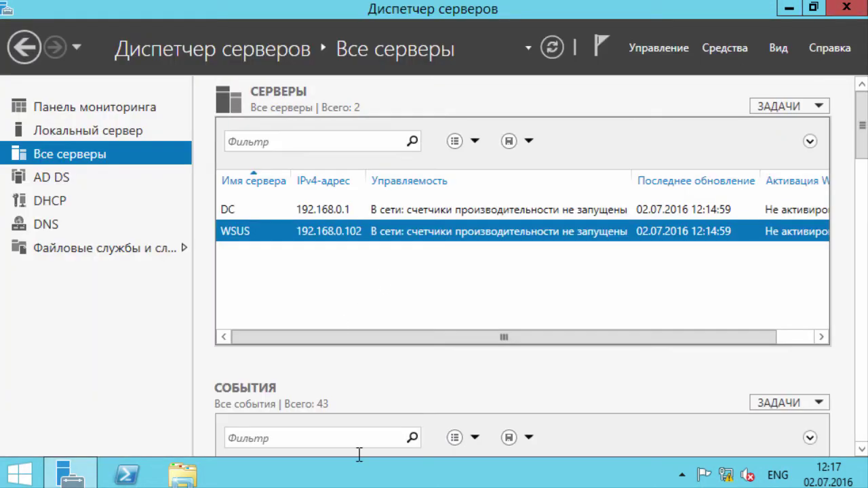
right_click(282, 237)
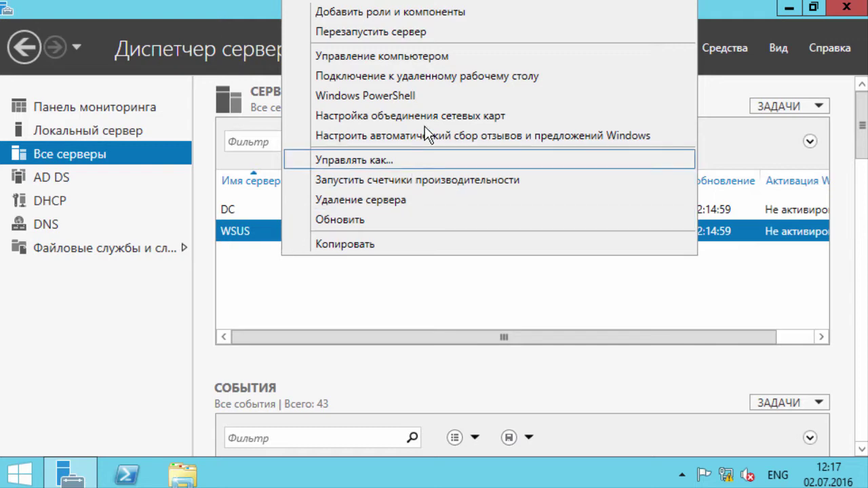
click(442, 58)
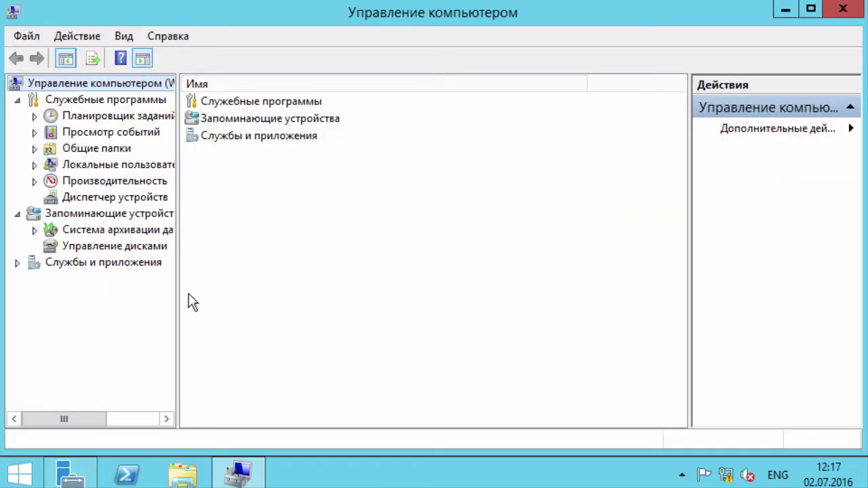
click(126, 248)
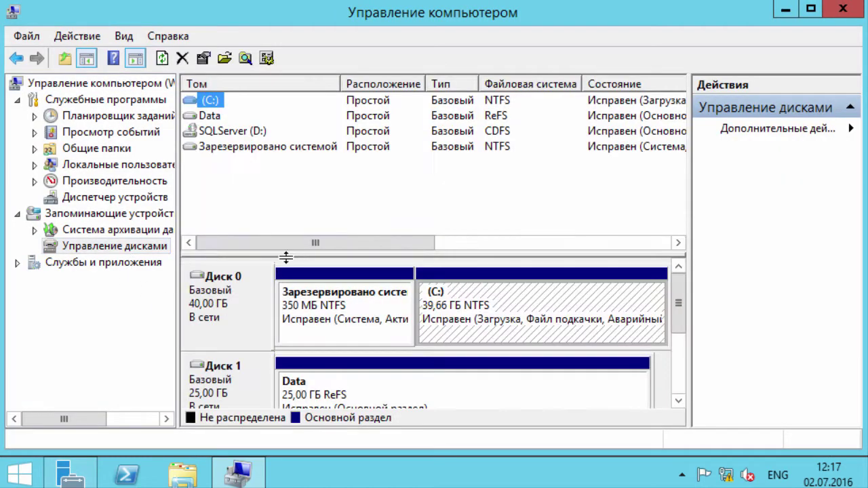
Step: Add drive letter E to the Data partition
click(382, 387)
right_click(381, 388)
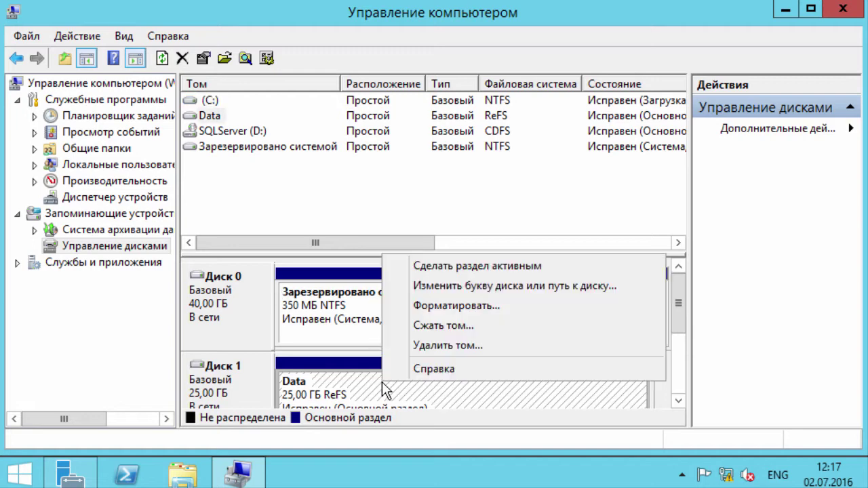
click(493, 286)
click(324, 285)
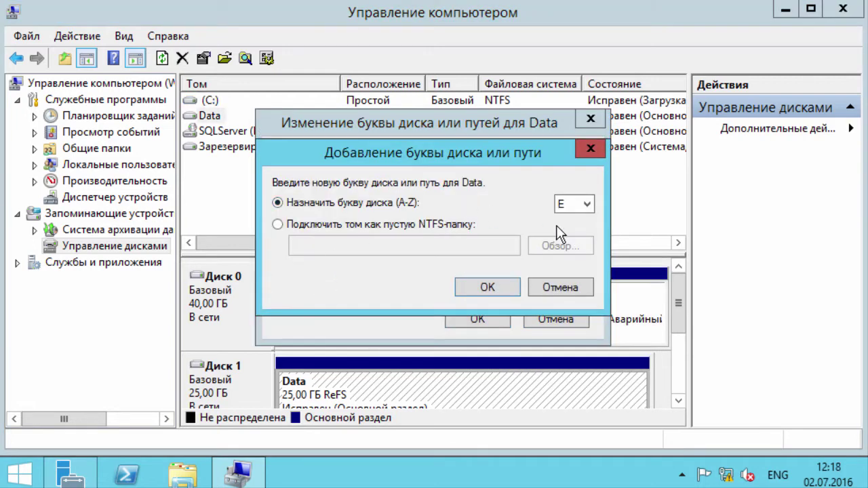
click(488, 288)
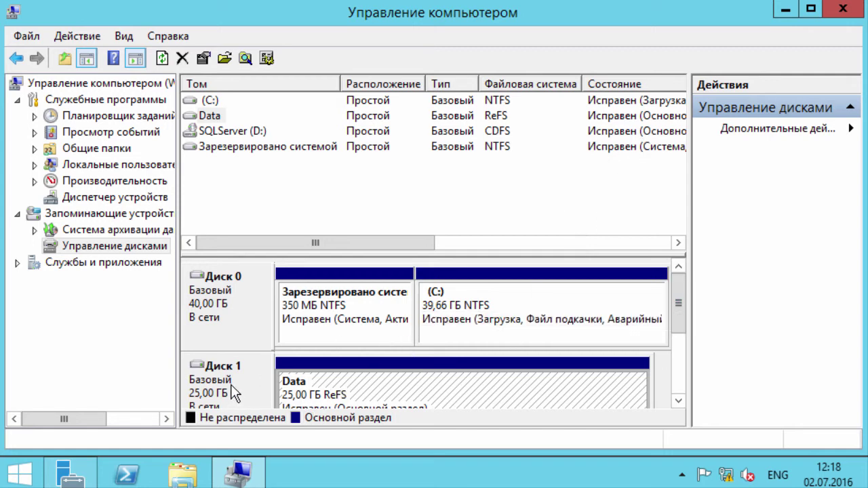
Step: Close Computer Management and bring up PowerShell's taskbar launch options
click(858, 8)
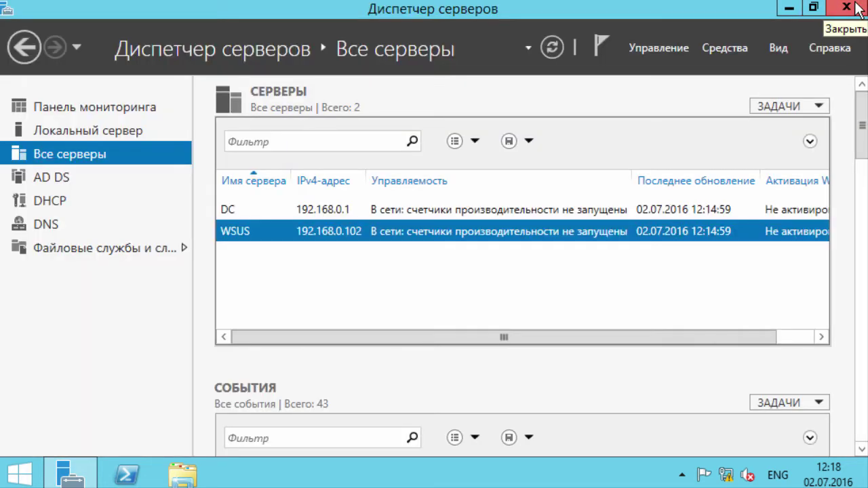
click(637, 48)
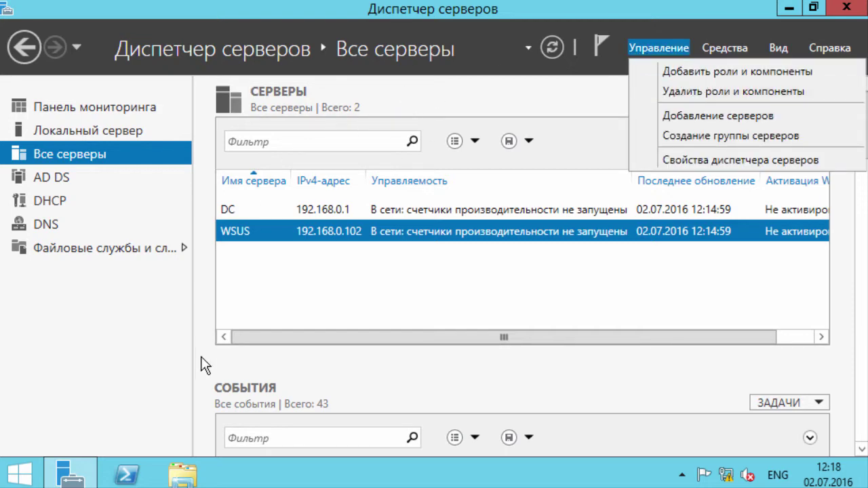
right_click(126, 474)
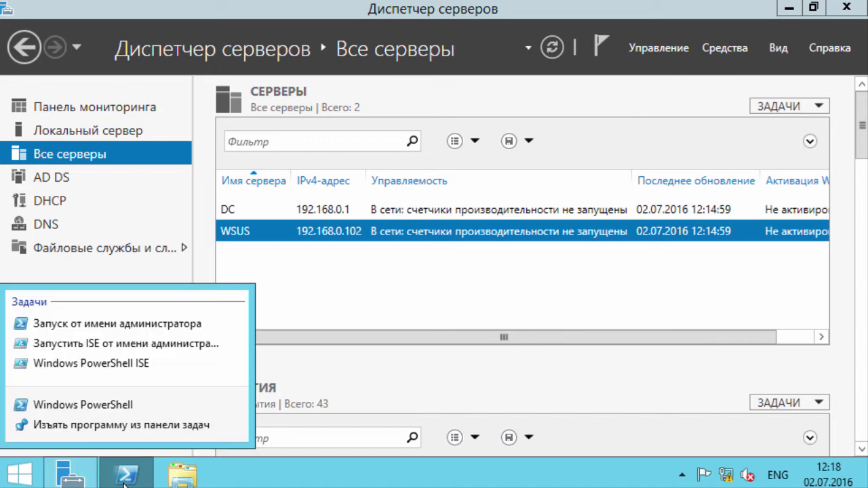
Step: Launch PowerShell as administrator and set its console font to Lucida Console
click(151, 324)
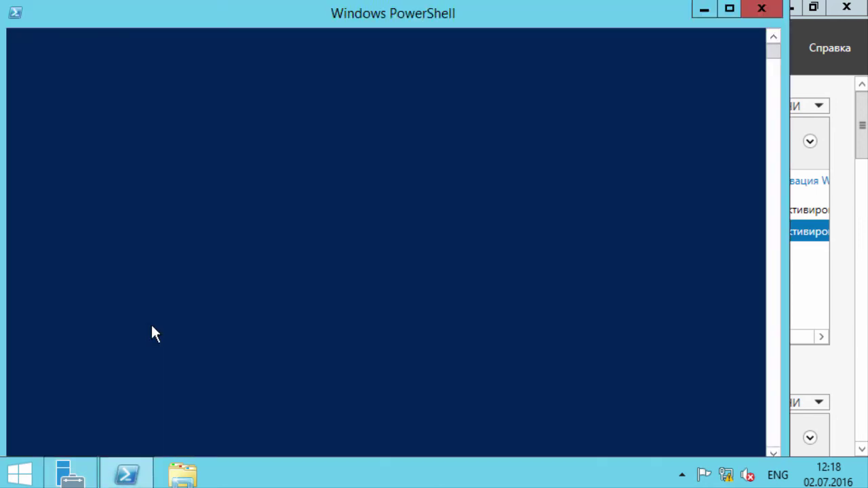
right_click(379, 13)
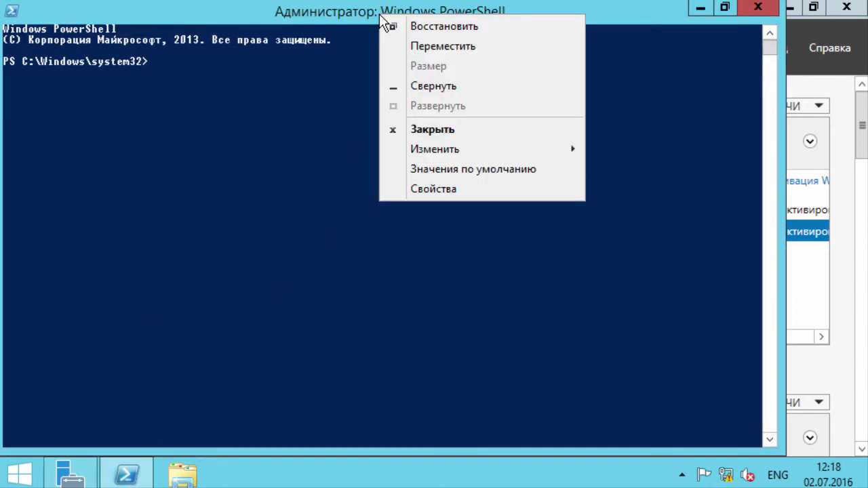
click(444, 196)
click(94, 56)
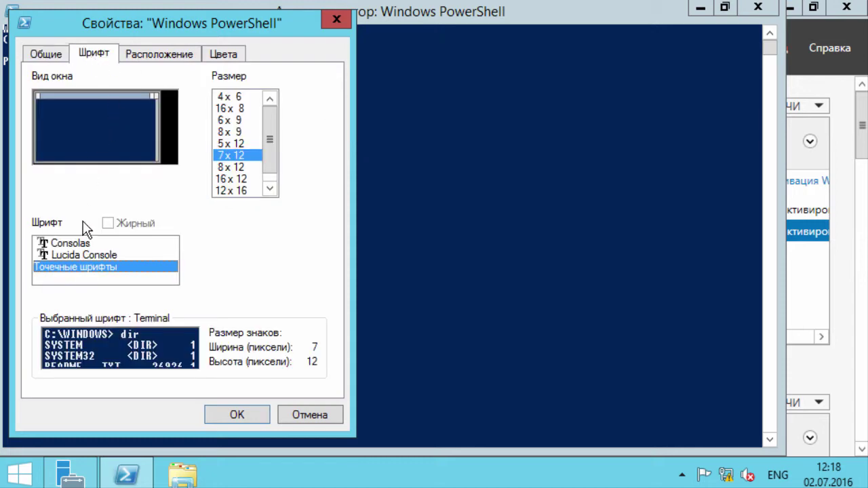
click(74, 254)
click(238, 414)
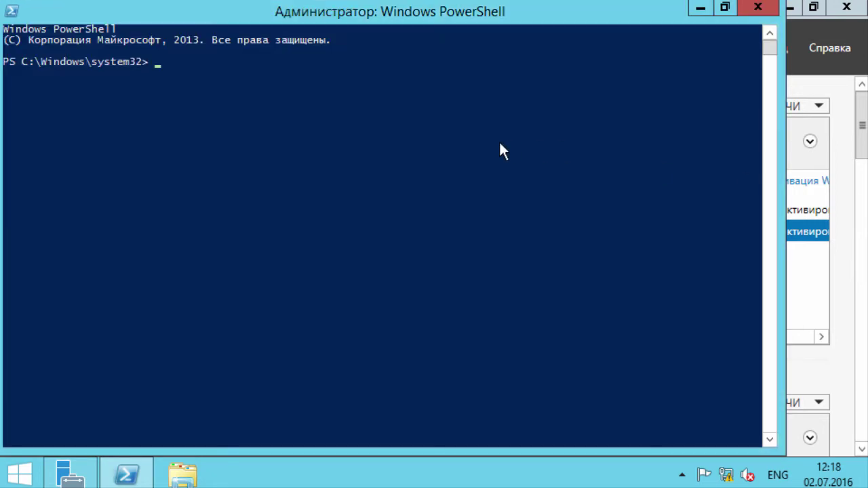
Step: Run Get-WindowsFeature -Name UpdateServices* to list the WSUS features, then paste the install command
right_click(374, 107)
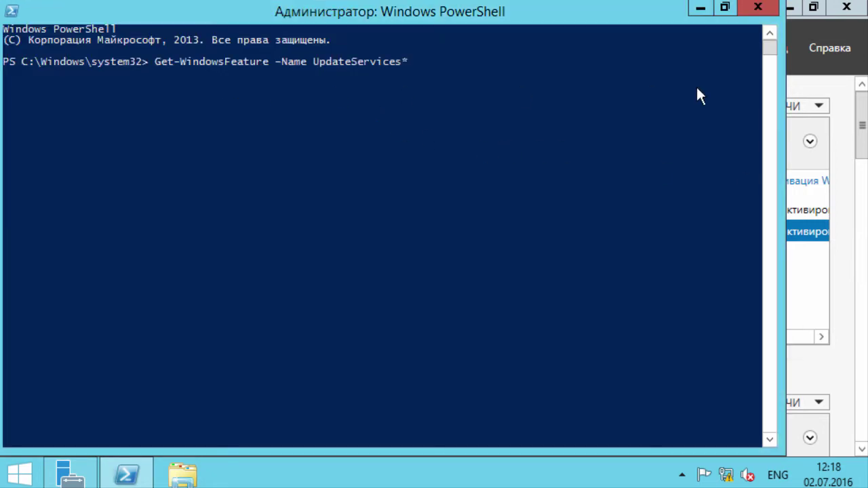
key(Return)
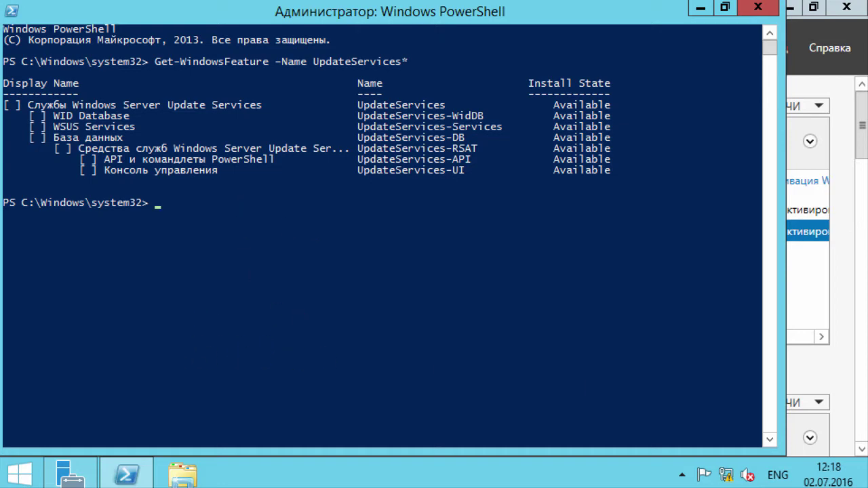
right_click(239, 239)
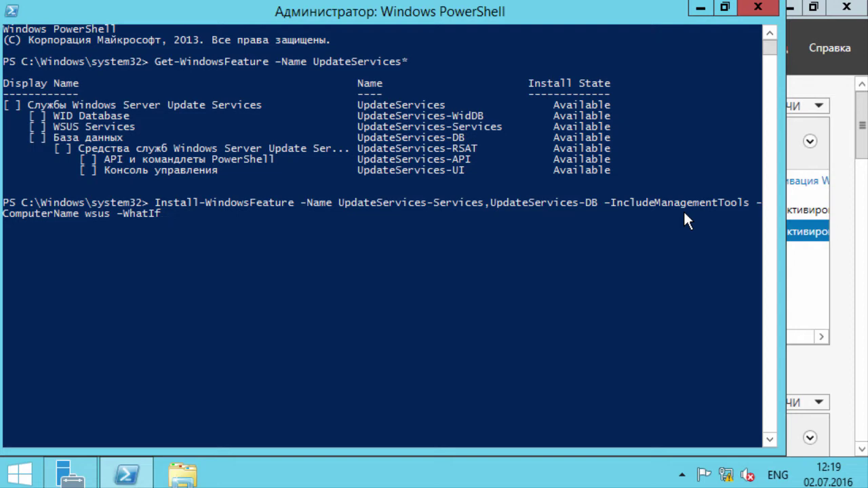
Step: Remove -IncludeManagementTools and run the Install-WindowsFeature -WhatIf preview for UpdateServices-Services and UpdateServices-DB
key(ctrl+Left)
key(ctrl+Left)
key(ctrl+Left)
key(Left)
key(BackSpace)
key(BackSpace)
key(BackSpace)
key(BackSpace)
key(BackSpace)
key(BackSpace)
key(BackSpace)
key(BackSpace)
key(BackSpace)
key(BackSpace)
key(BackSpace)
key(BackSpace)
key(BackSpace)
key(BackSpace)
key(BackSpace)
key(BackSpace)
key(BackSpace)
key(BackSpace)
key(BackSpace)
key(BackSpace)
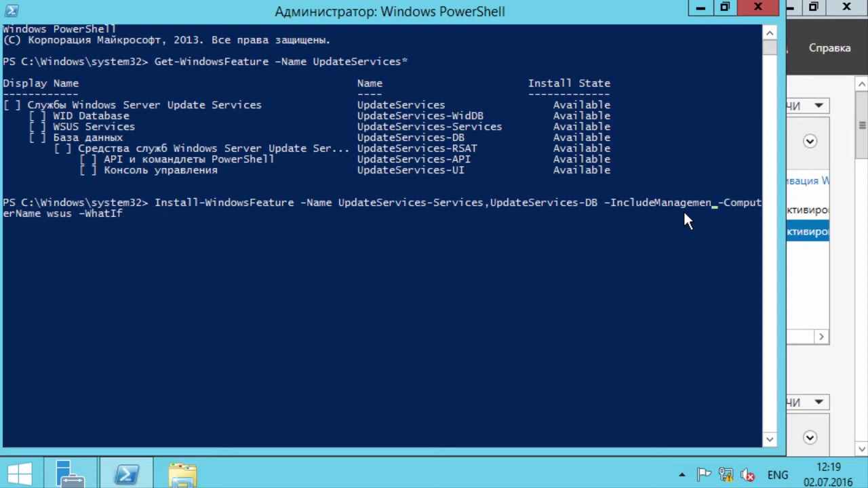
key(BackSpace)
key(BackSpace)
key(BackSpace)
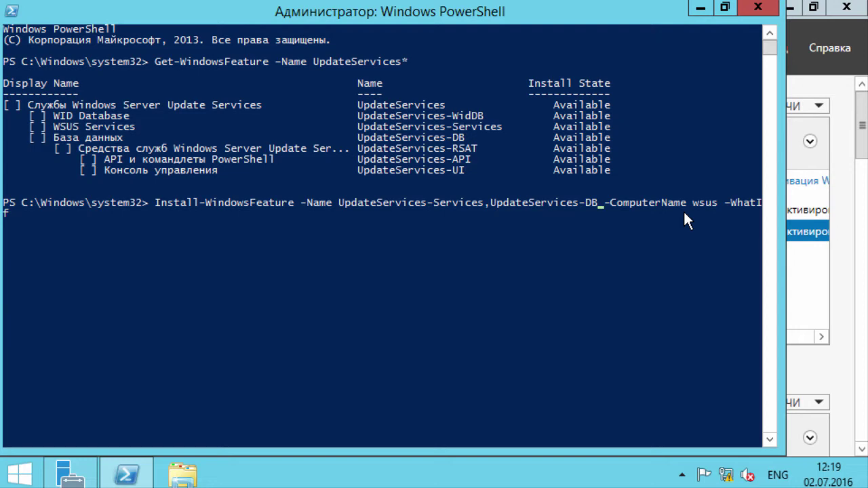
key(Return)
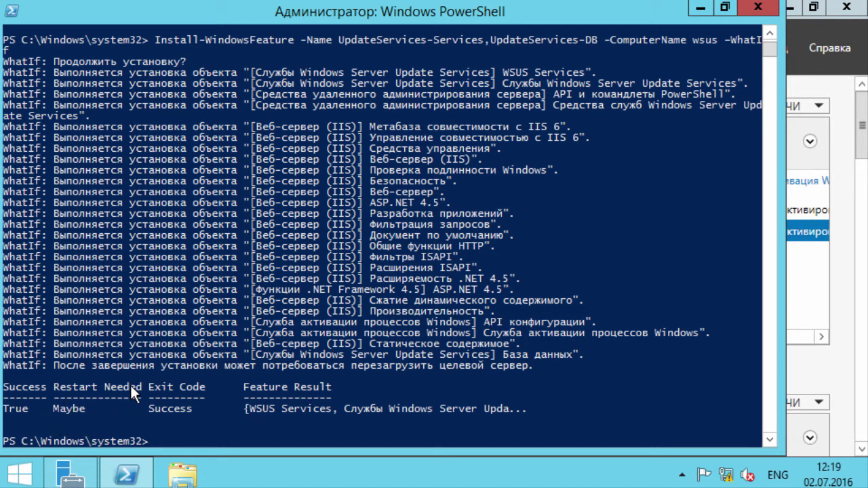
Step: Re-paste the install command without -WhatIf and run the real UpdateServices-Services and UpdateServices-DB installation
mouse_move(828, 473)
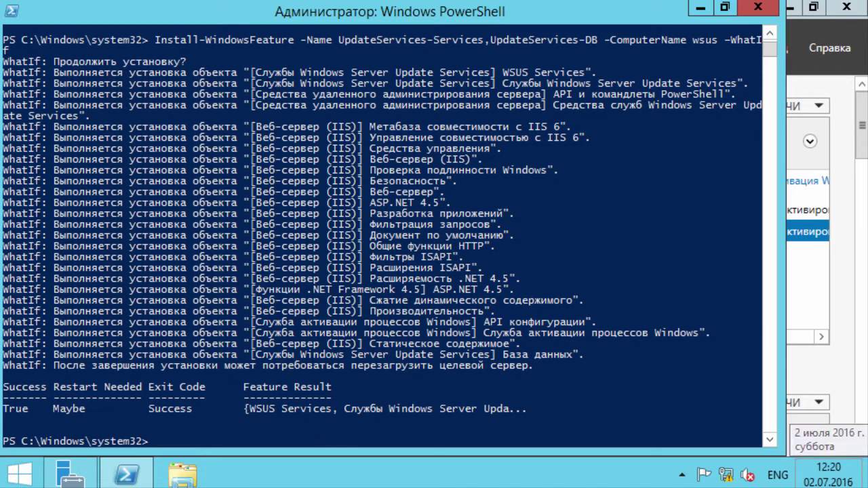
click(663, 329)
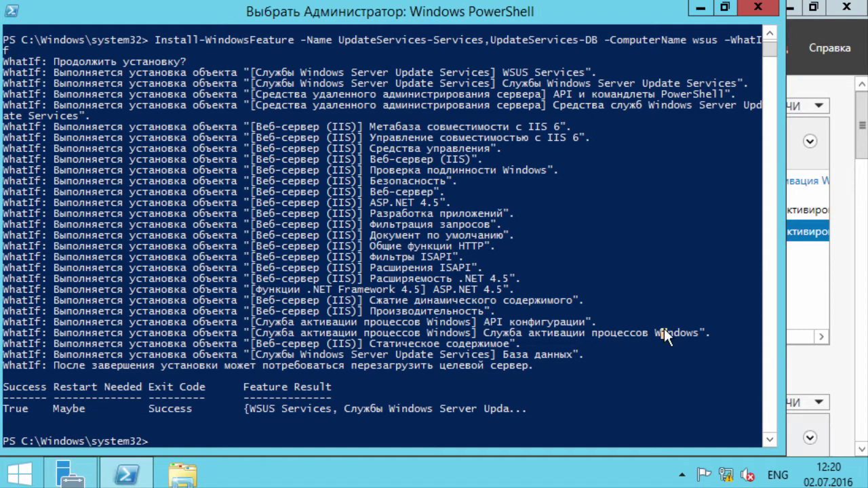
right_click(664, 328)
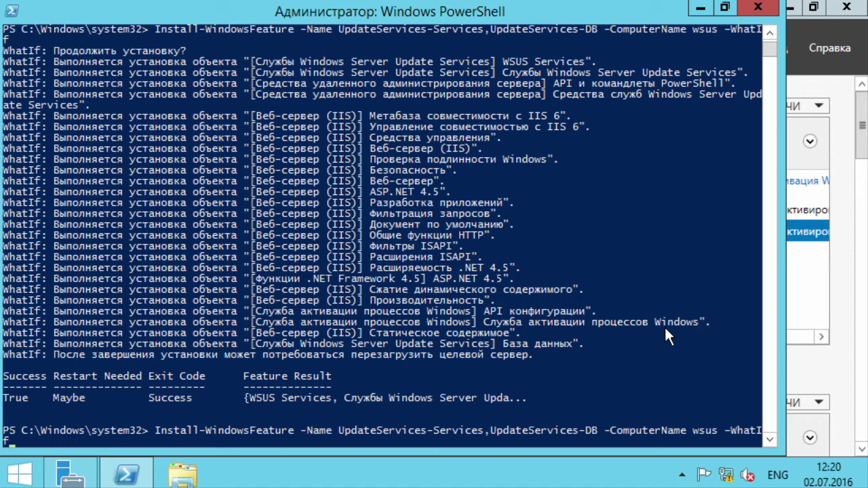
key(BackSpace)
key(BackSpace)
key(BackSpace)
key(BackSpace)
key(BackSpace)
key(BackSpace)
key(Return)
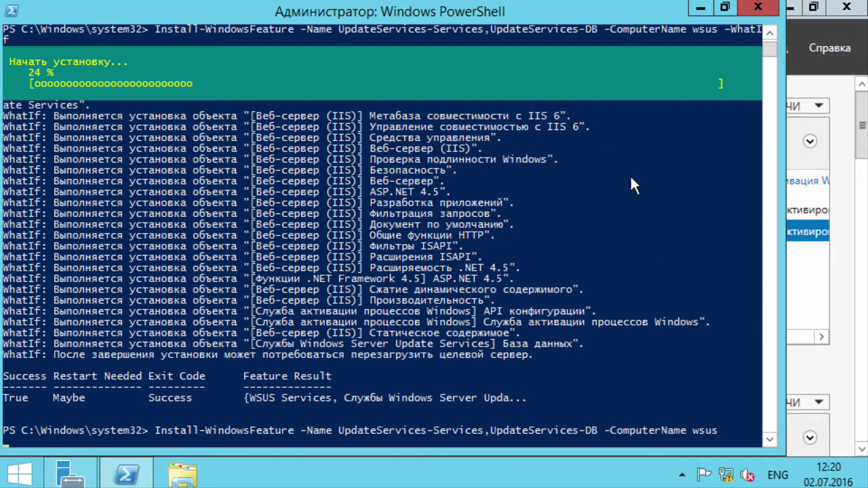
Step: Start Add Roles and Features as a role-based installation targeting dc.mti.lan
click(799, 166)
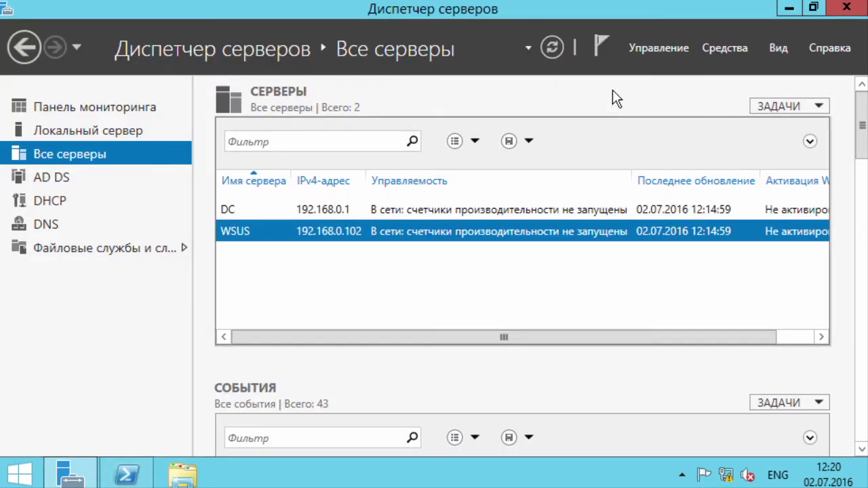
click(684, 45)
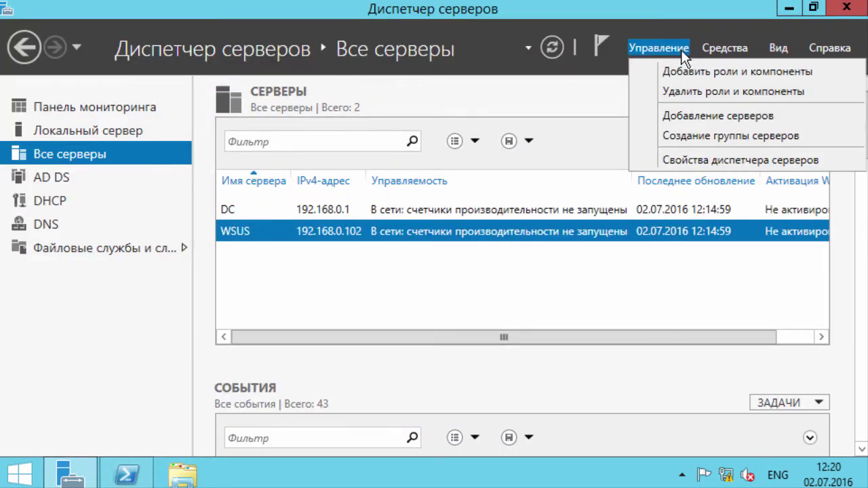
click(641, 73)
click(708, 56)
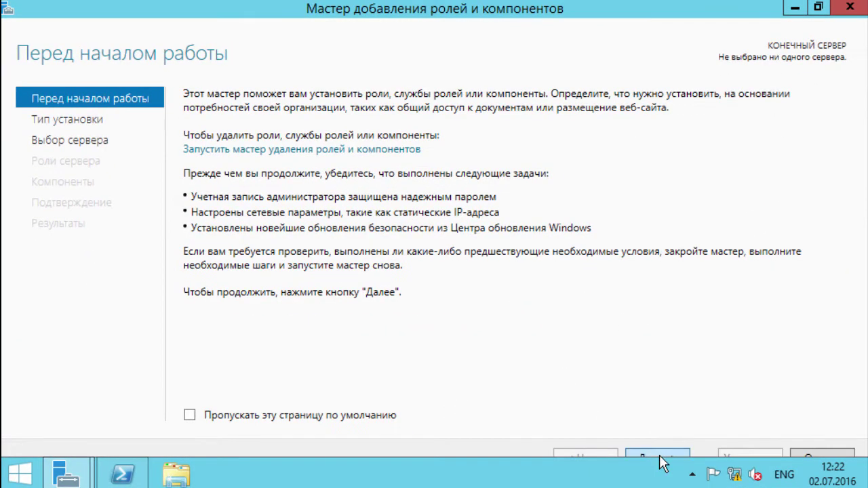
click(659, 461)
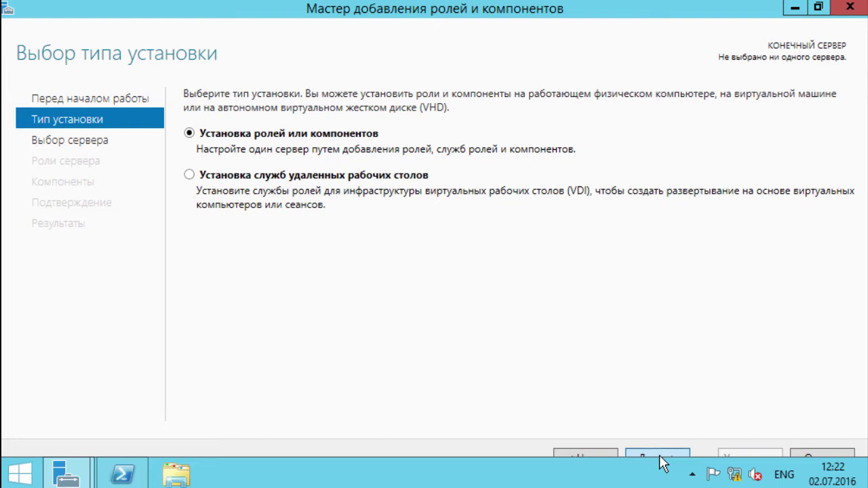
click(659, 460)
click(267, 248)
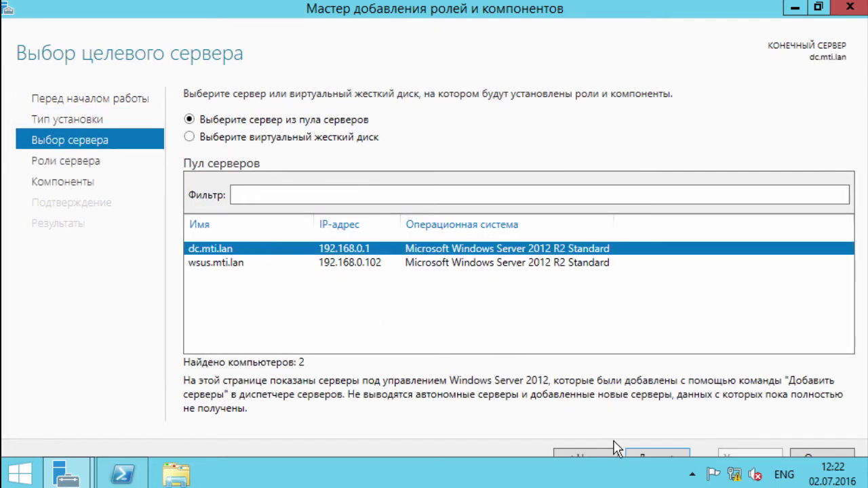
click(673, 458)
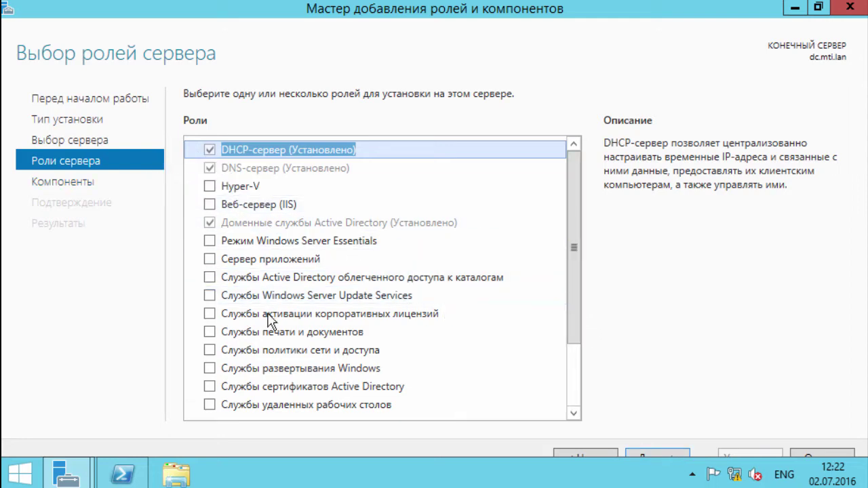
Step: Select WSUS Tools under Remote Server Administration Tools > Role Administration Tools and install
click(78, 183)
drag(571, 178, 594, 372)
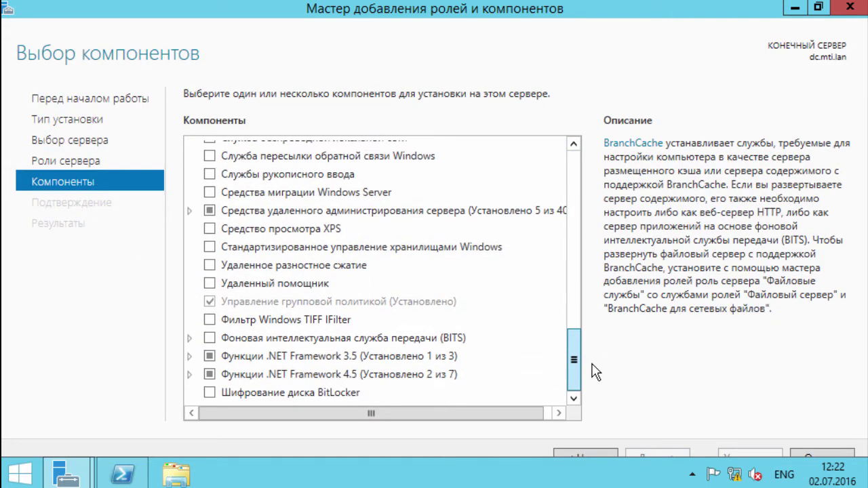
click(189, 211)
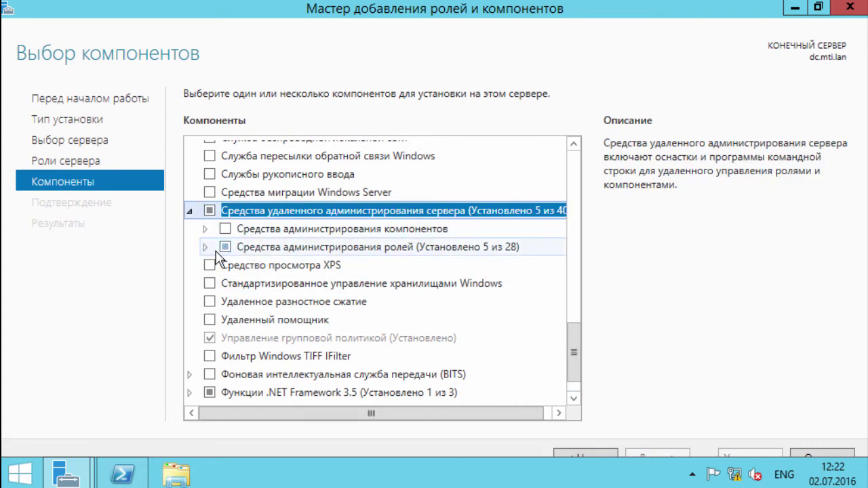
click(205, 247)
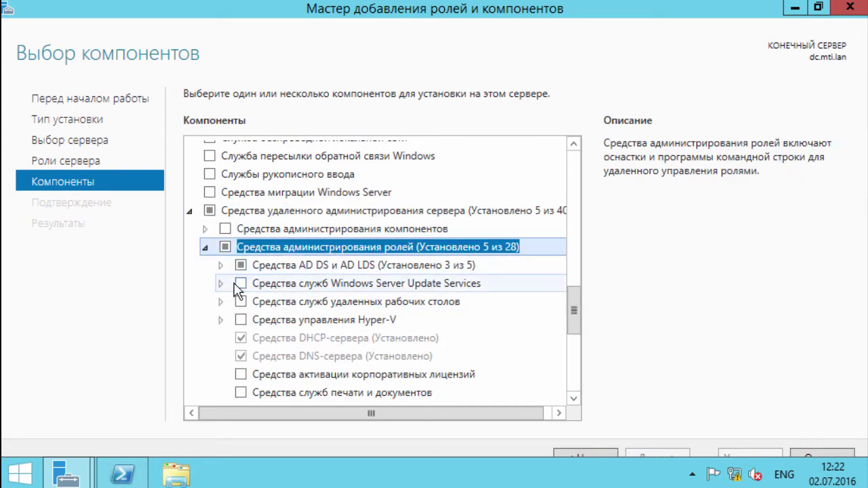
click(240, 285)
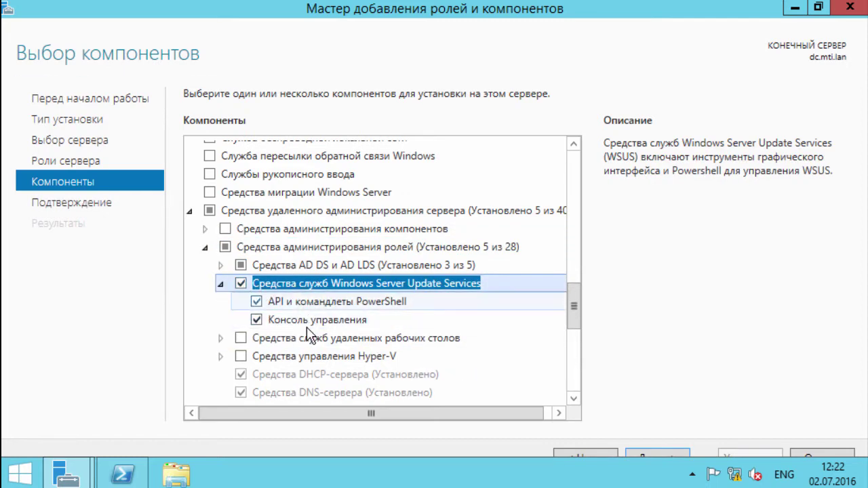
click(657, 454)
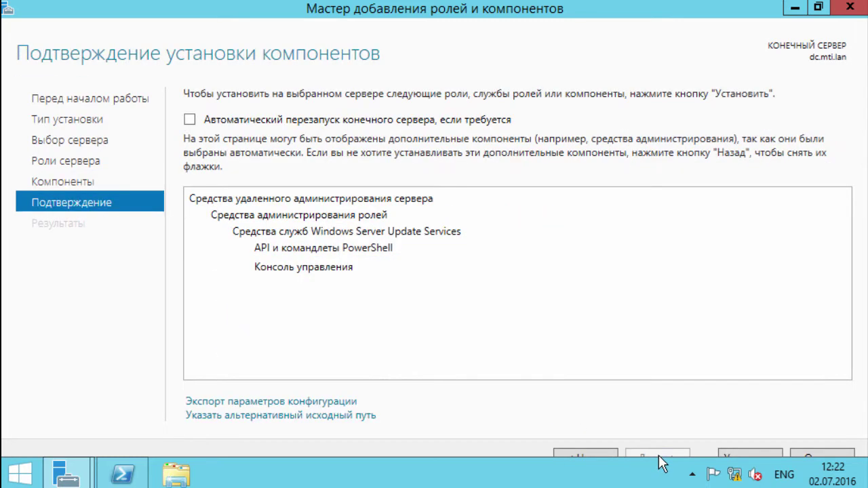
click(739, 458)
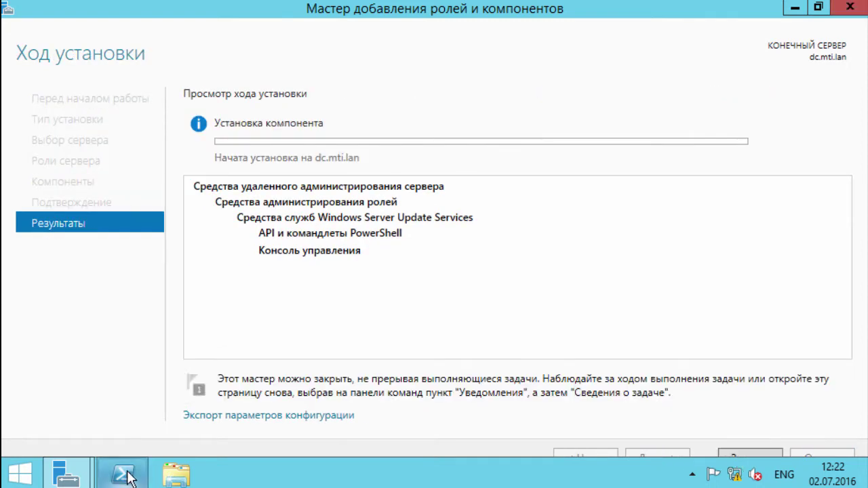
Step: Confirm the PowerShell install succeeded, minimise the console, and close the finished wizard
click(123, 474)
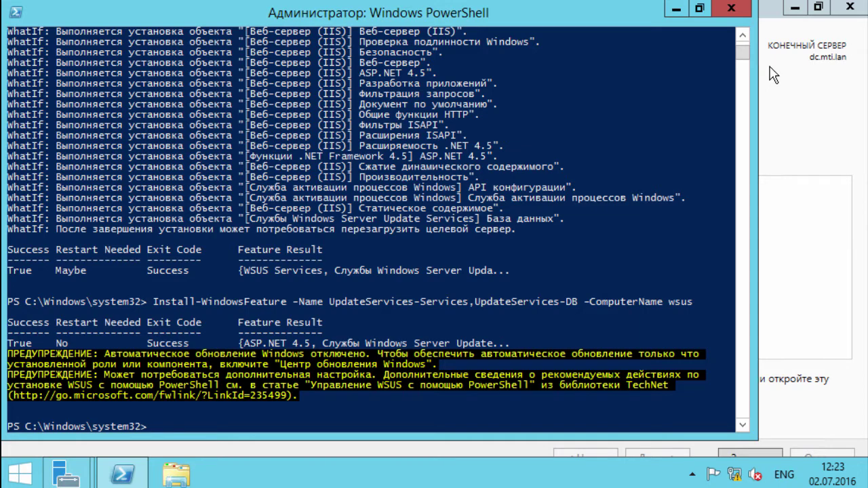
click(676, 8)
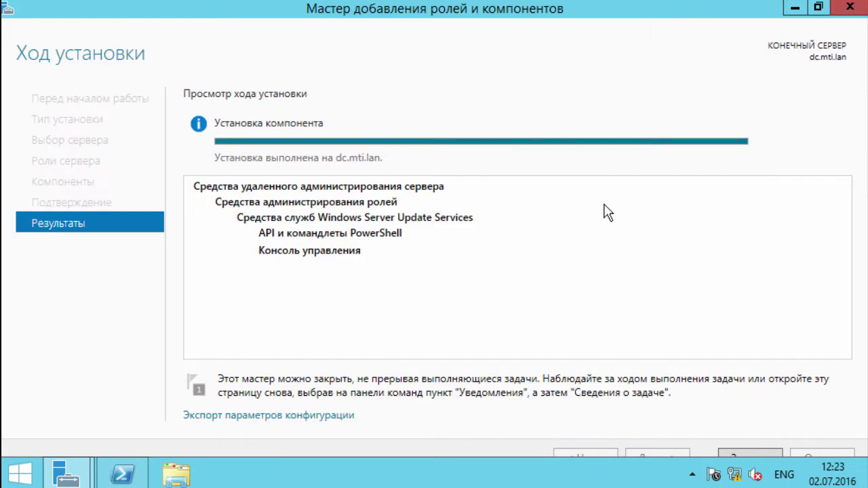
click(748, 455)
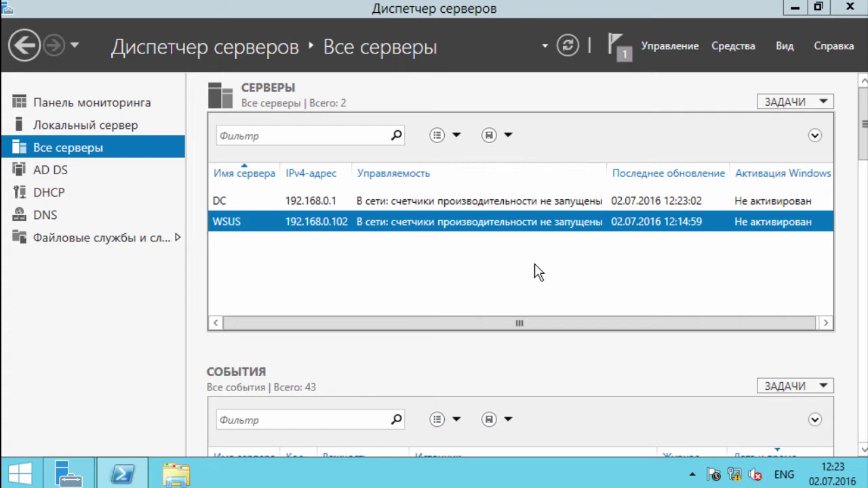
Step: Review the local server's tools and notifications, then switch to All Servers
click(78, 125)
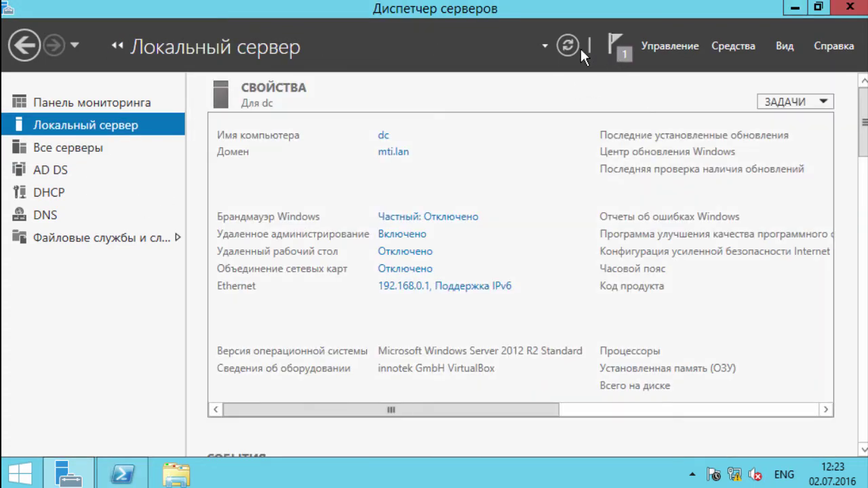
click(733, 49)
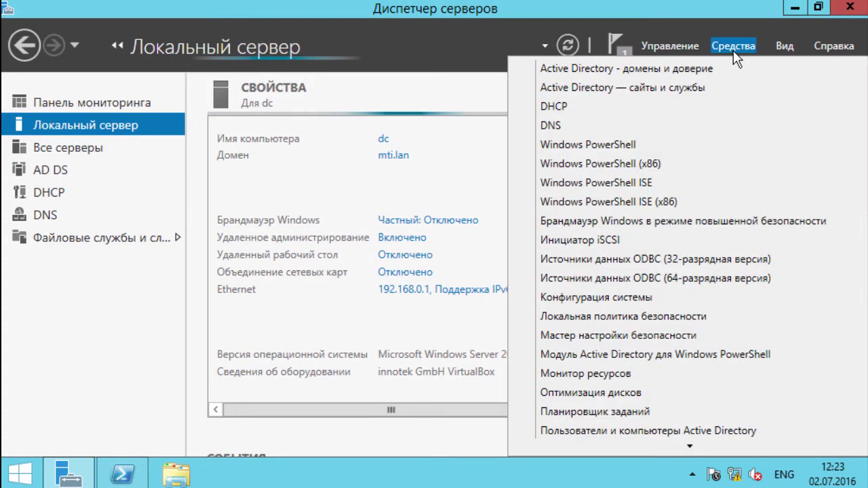
scroll(759, 291, down, 4)
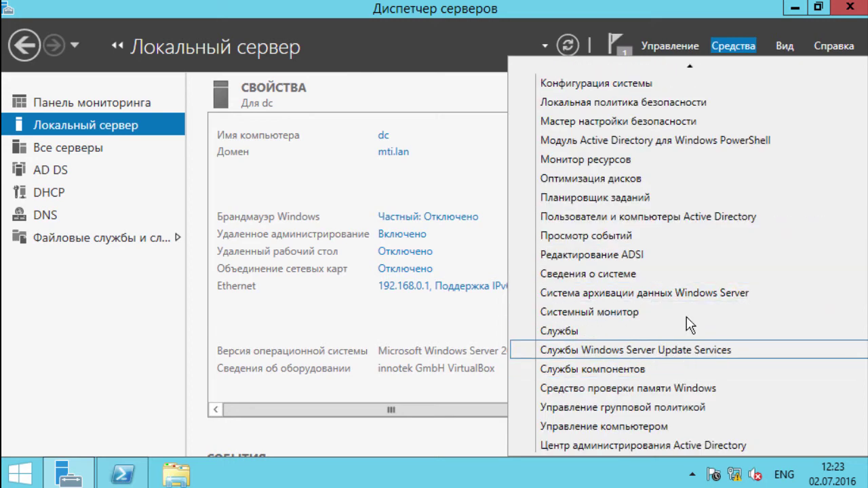
click(624, 53)
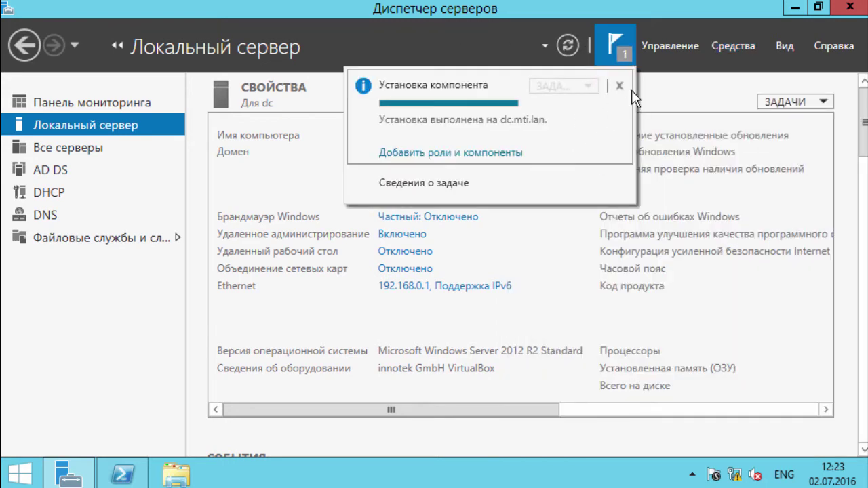
click(39, 143)
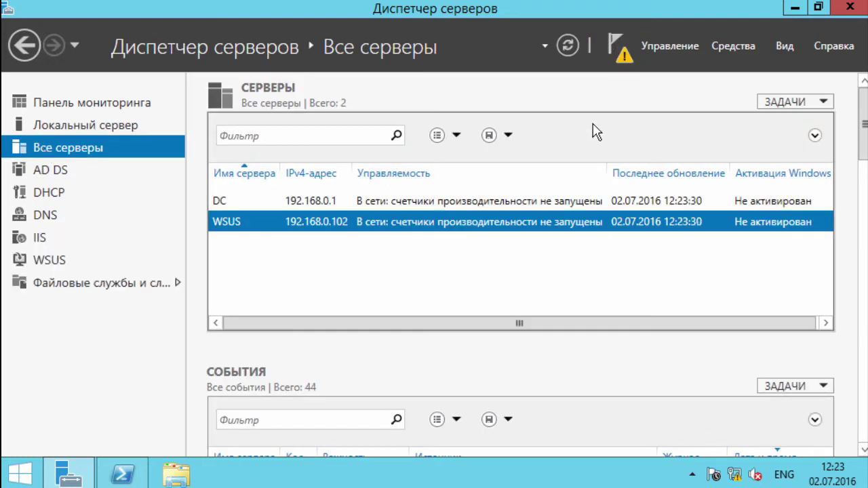
Step: Launch WSUS post-installation tasks, dismiss the failed-configuration notice, and return to PowerShell
click(624, 58)
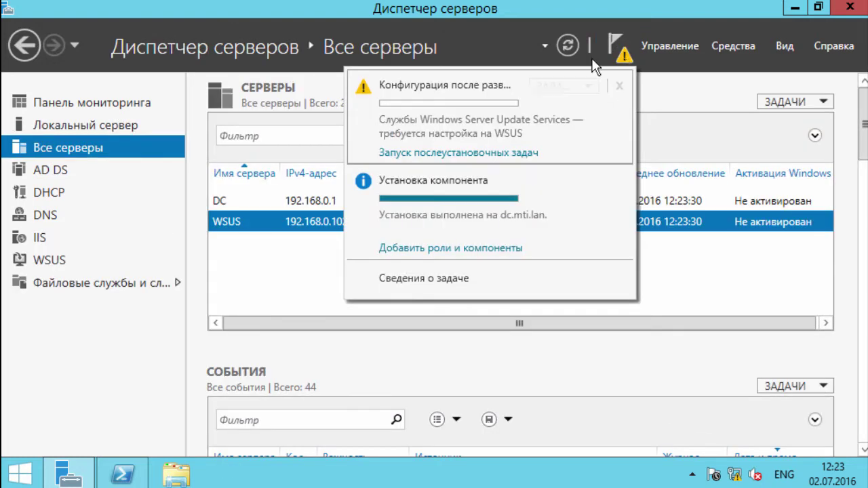
click(507, 153)
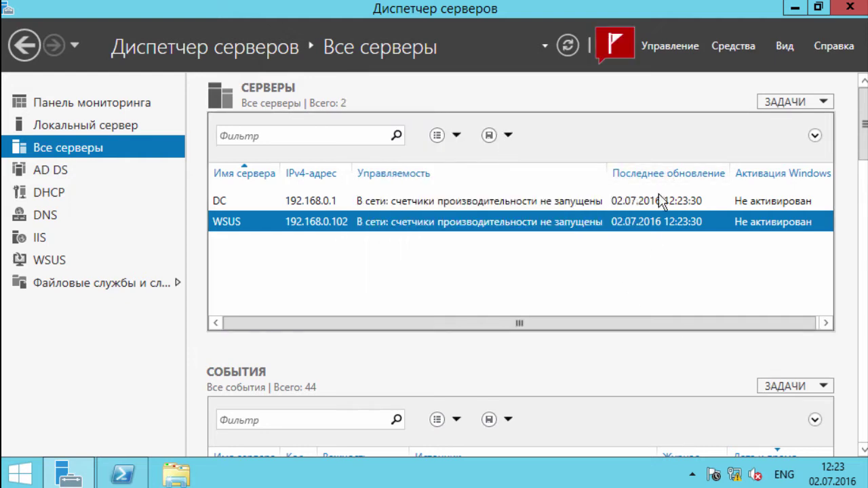
click(612, 50)
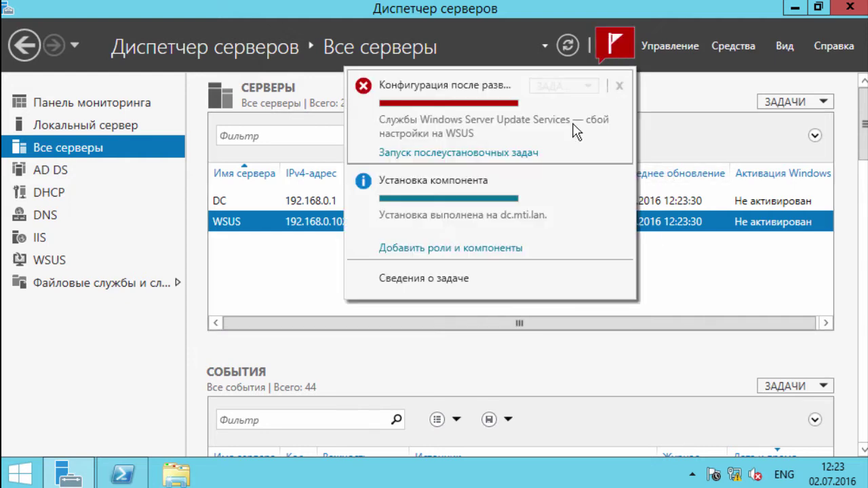
click(619, 86)
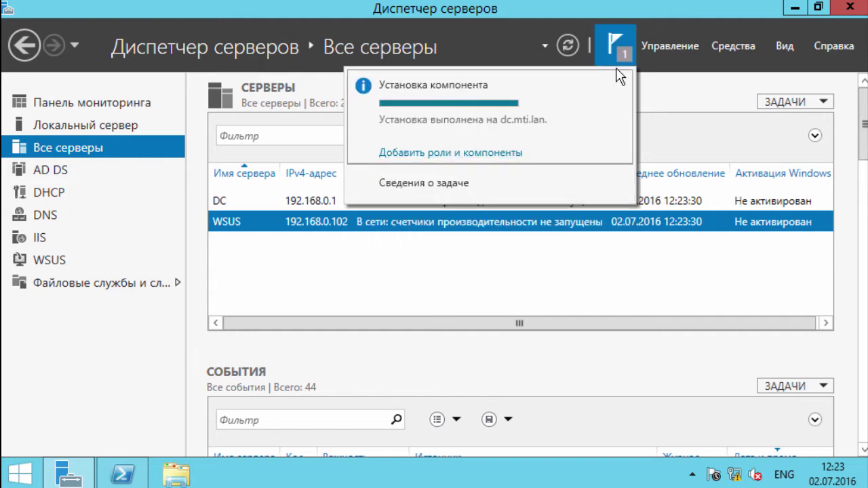
click(122, 474)
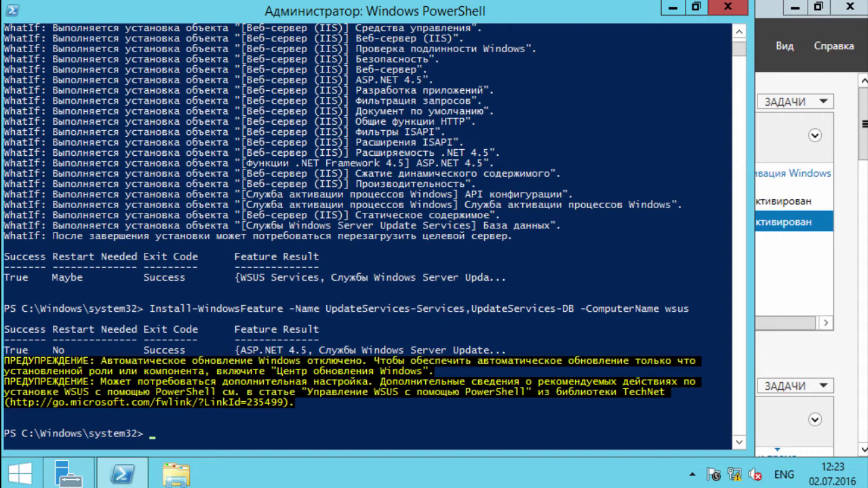
Step: Open a remote PowerShell session to the WSUS server with the admin account's credentials
key(Return)
text(••••••)
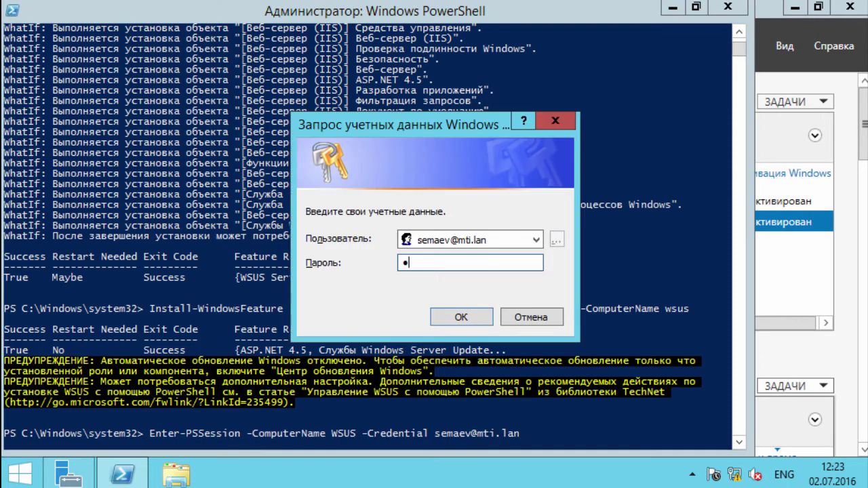
key(Return)
Step: Define the EncodeIt function and paste the New-Item command for E:\WSUS
right_click(561, 416)
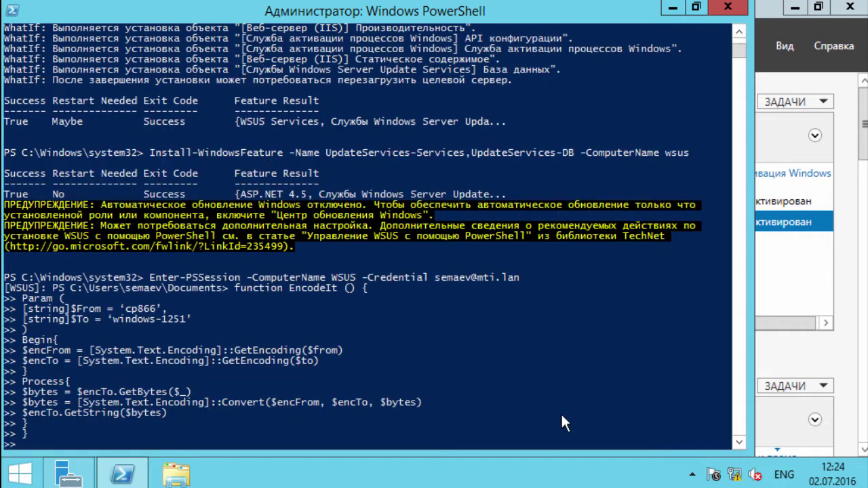
key(Return)
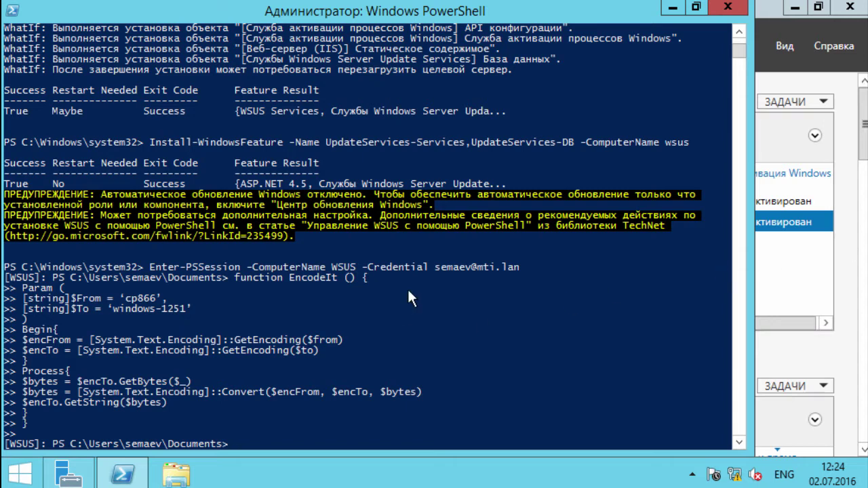
right_click(479, 399)
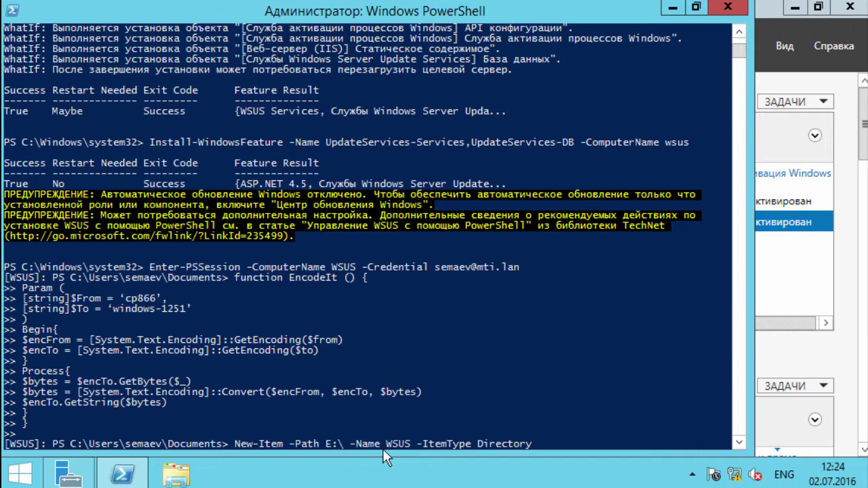
Step: Create the E:\WSUS folder, then reuse the command to create E:\SQL_WSUS
key(Return)
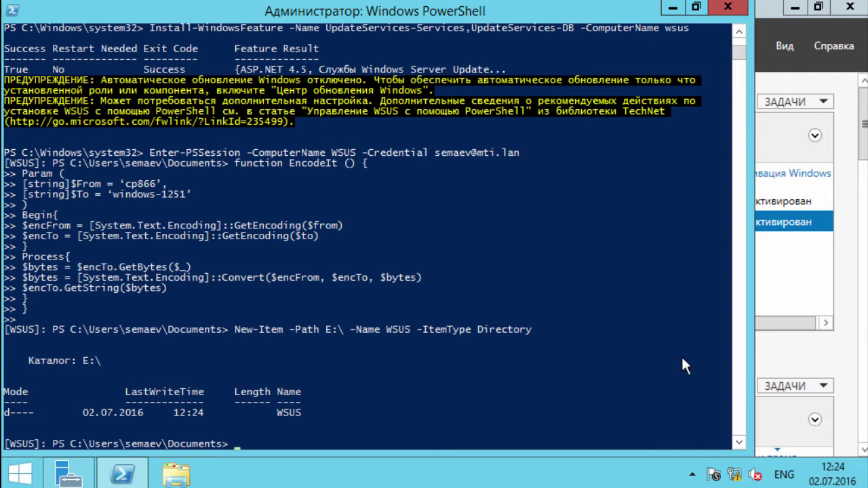
click(553, 355)
key(Escape)
key(Up)
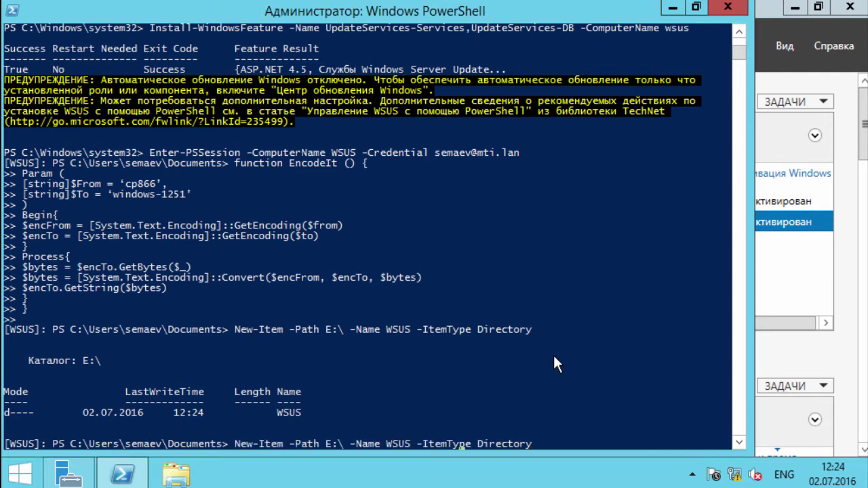
text(s)
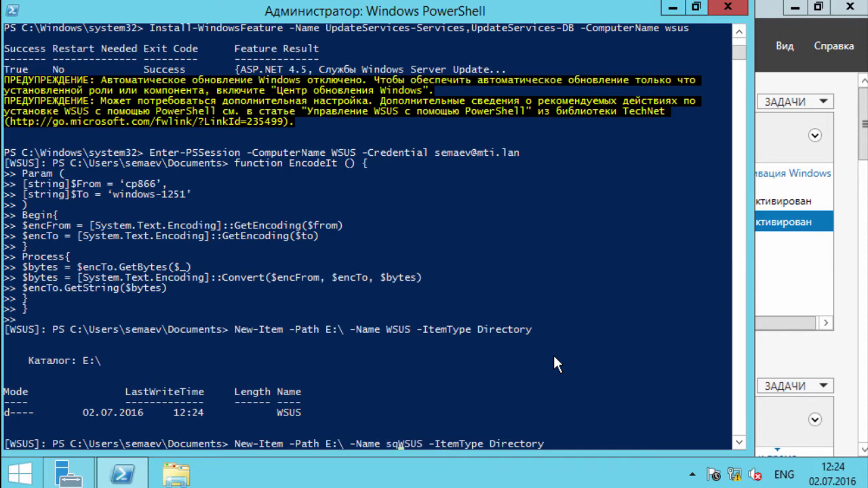
key(BackSpace)
text(SQL_)
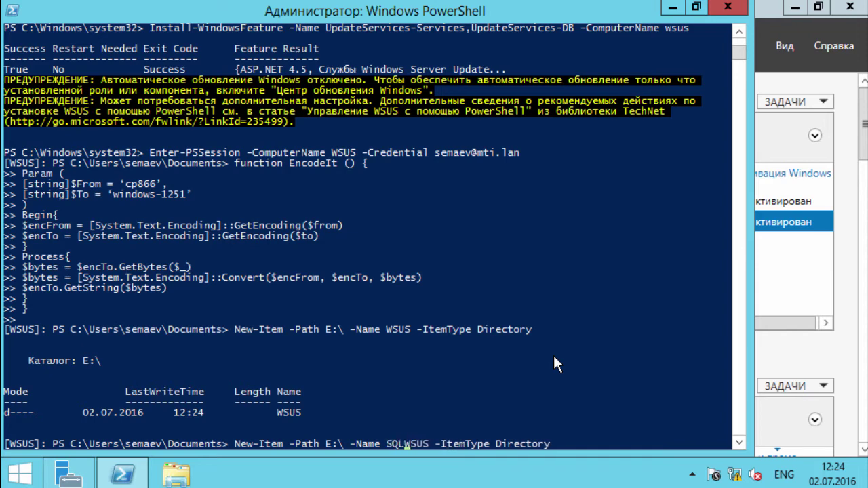
key(Return)
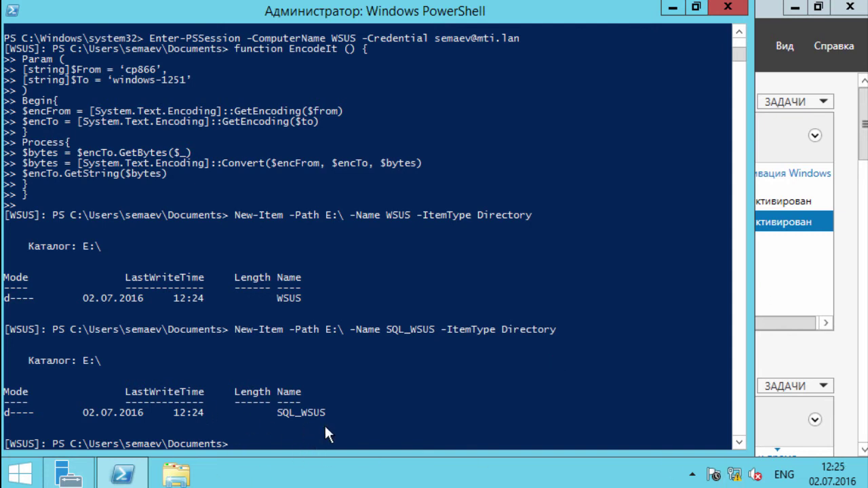
Step: Launch SQL Server Management Studio from Start and connect to the wsus server
click(22, 478)
text(sql Server Management Studio)
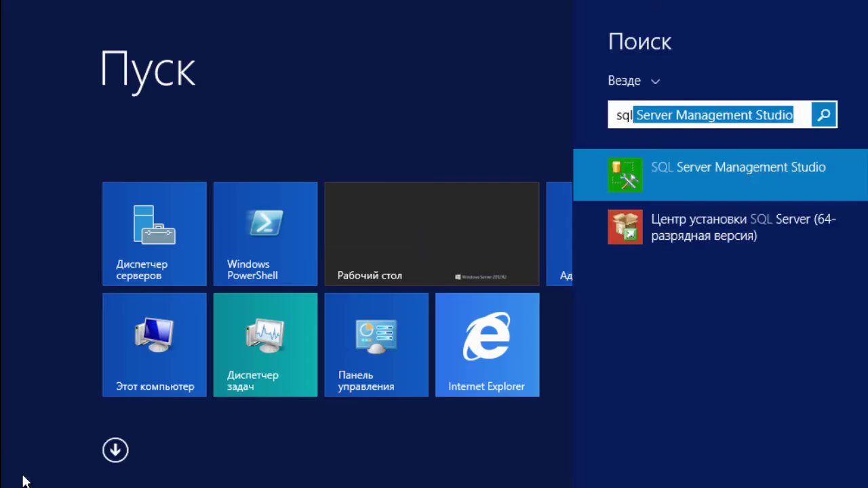
click(707, 156)
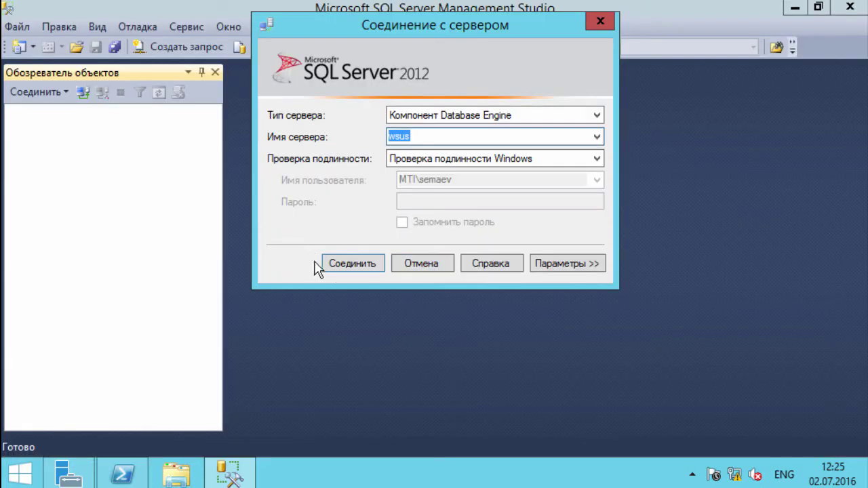
click(330, 263)
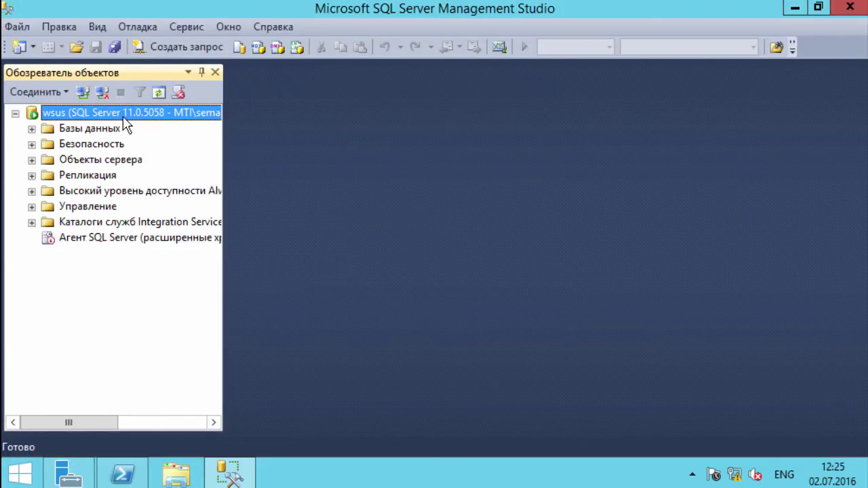
right_click(123, 116)
Step: Open the wsus Server Properties maximized, check the Memory page, then show Database Settings
click(204, 444)
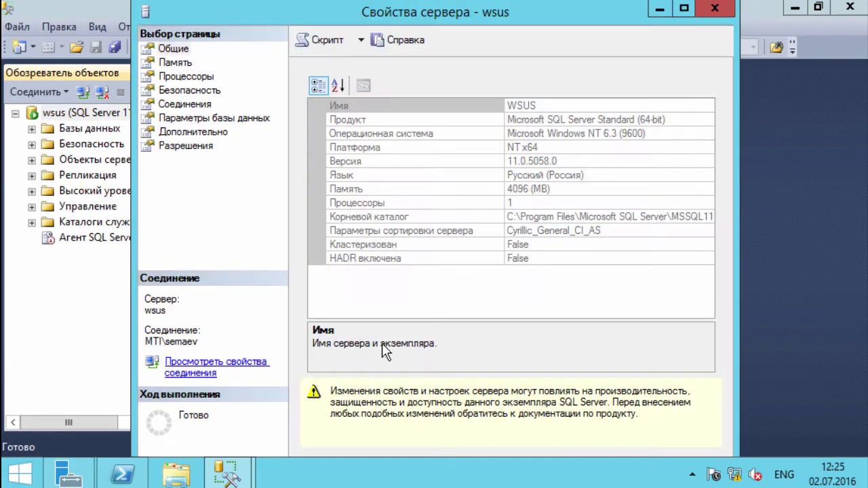
click(683, 9)
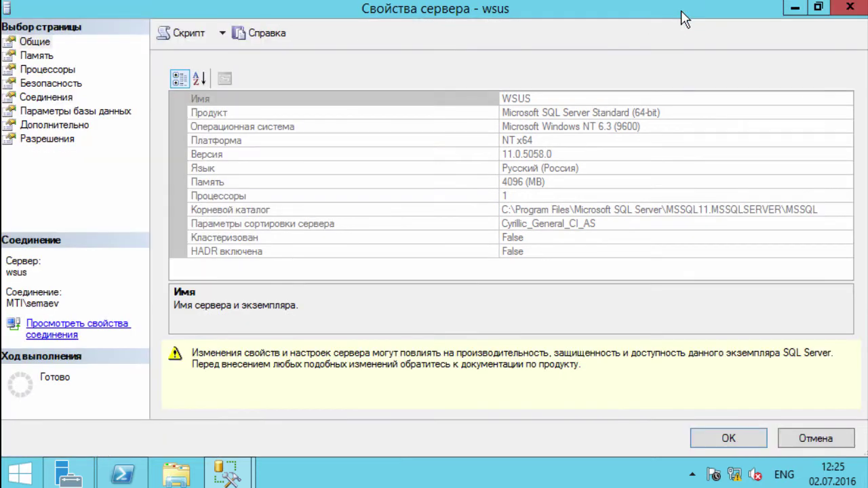
click(38, 56)
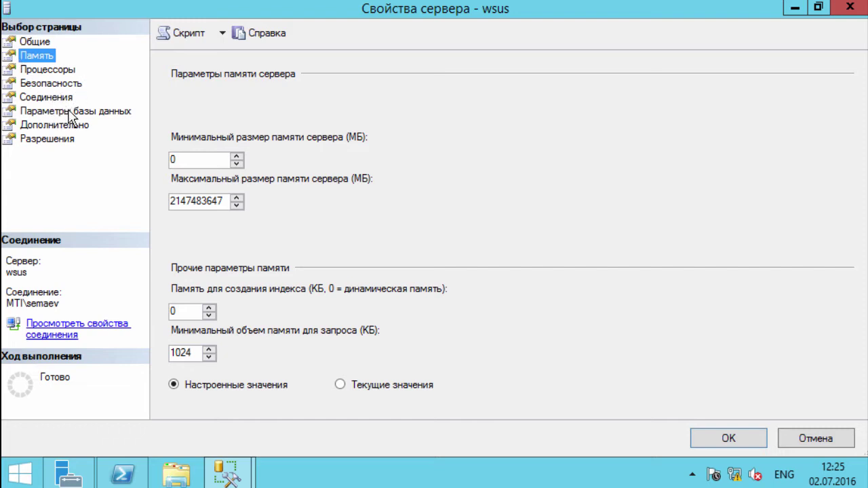
click(71, 114)
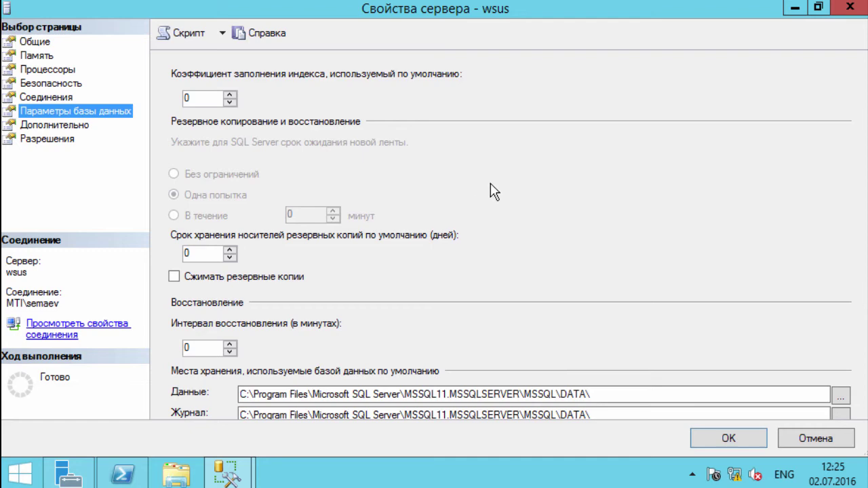
Step: Set both the default data and log locations to E:\SQL_WSUS and apply
key(super+Down)
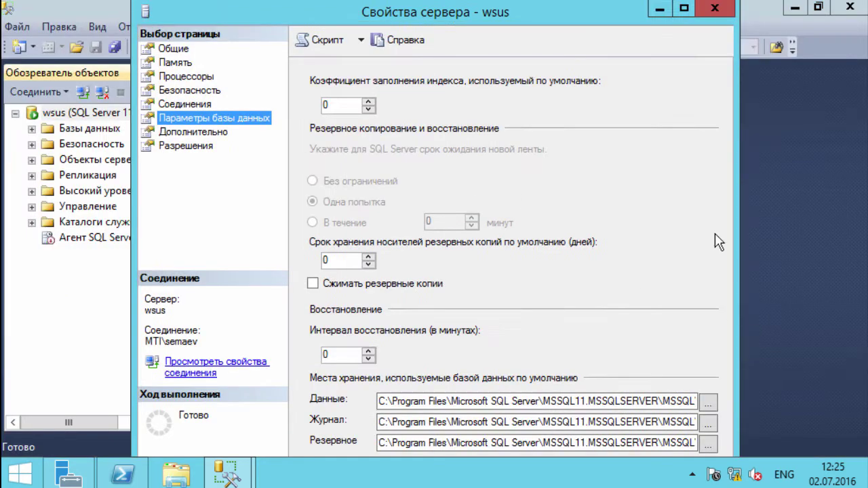
click(707, 401)
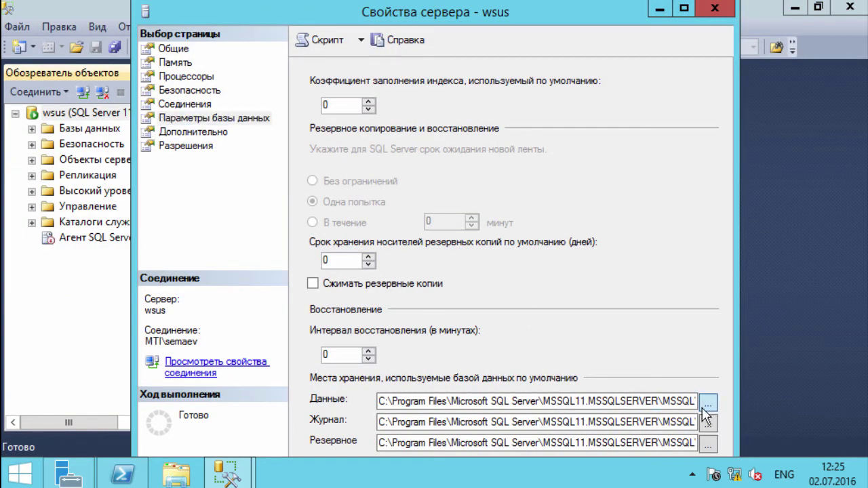
click(276, 33)
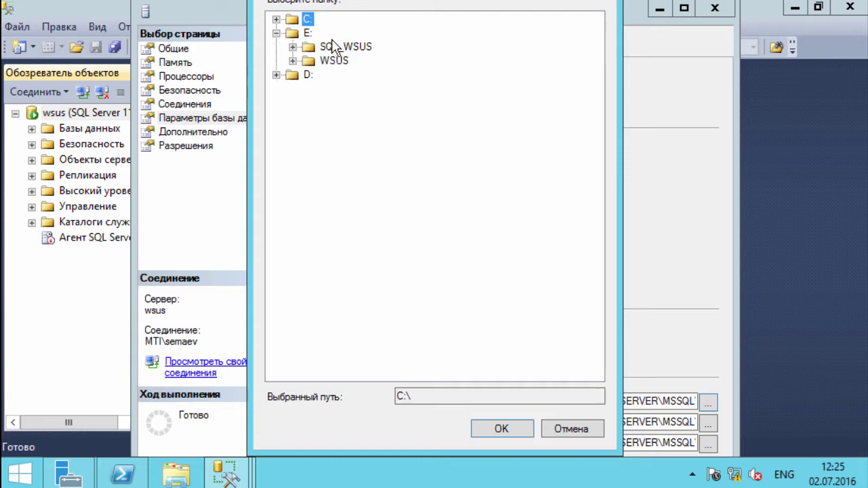
click(347, 47)
click(501, 429)
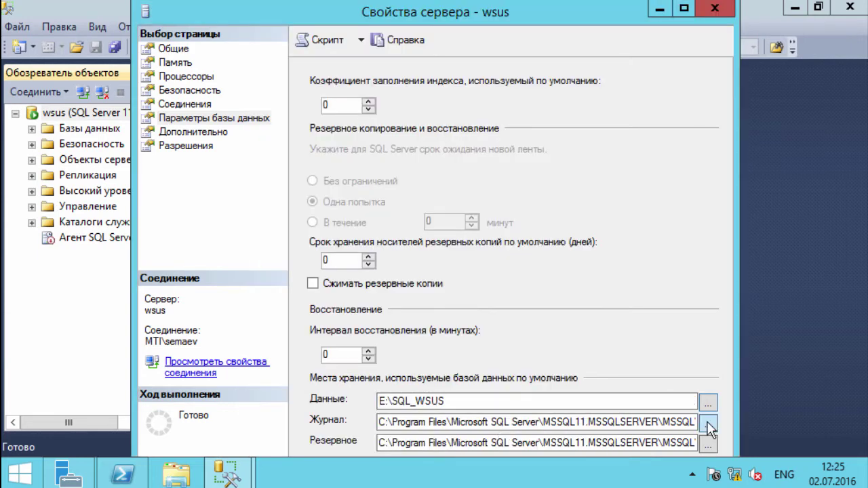
click(707, 421)
click(307, 33)
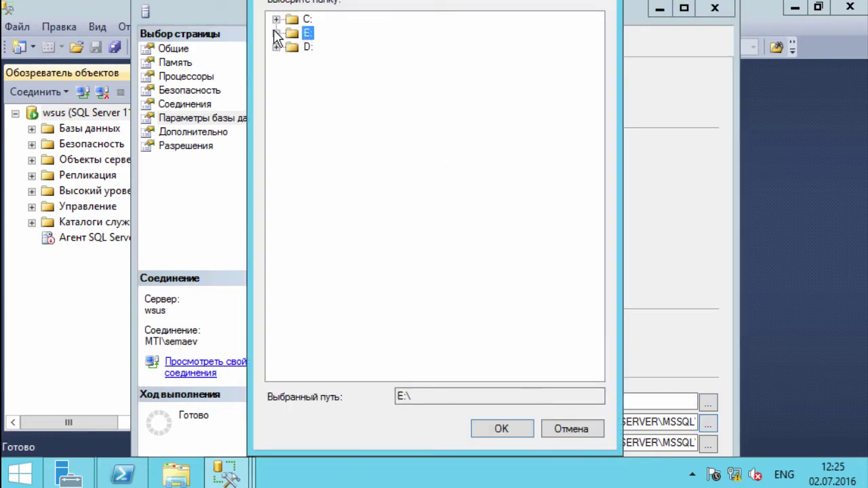
click(276, 34)
click(340, 46)
click(501, 428)
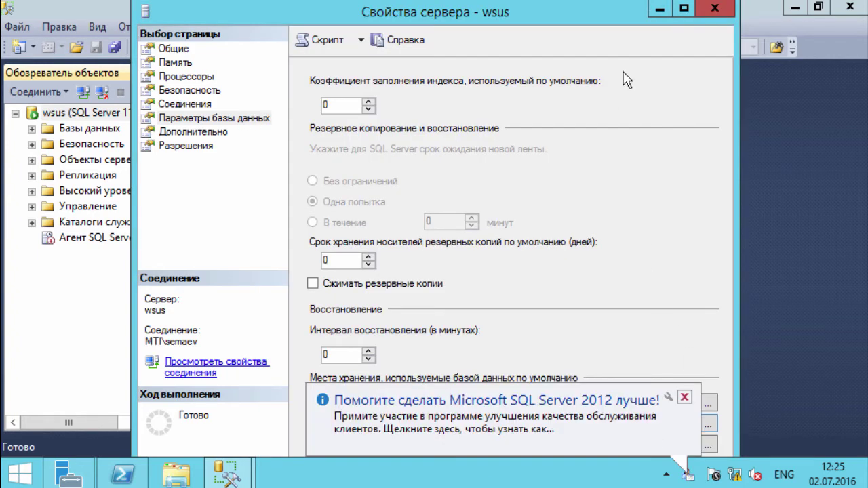
drag(569, 17, 588, 17)
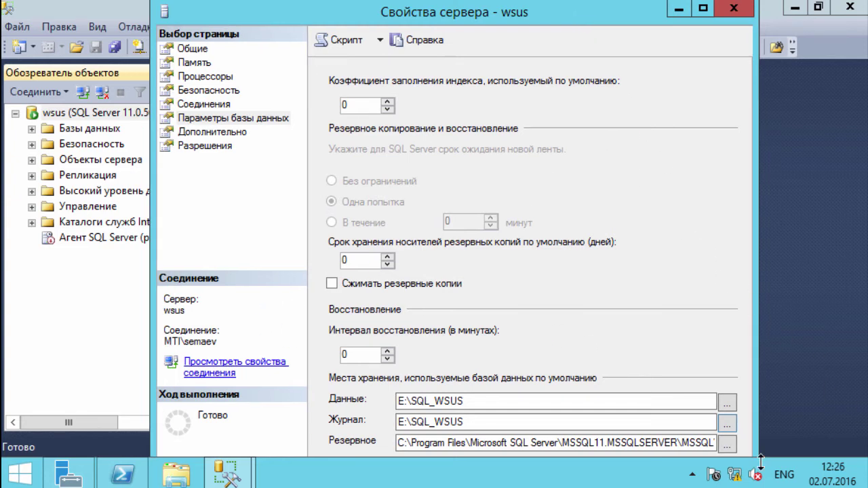
key(Return)
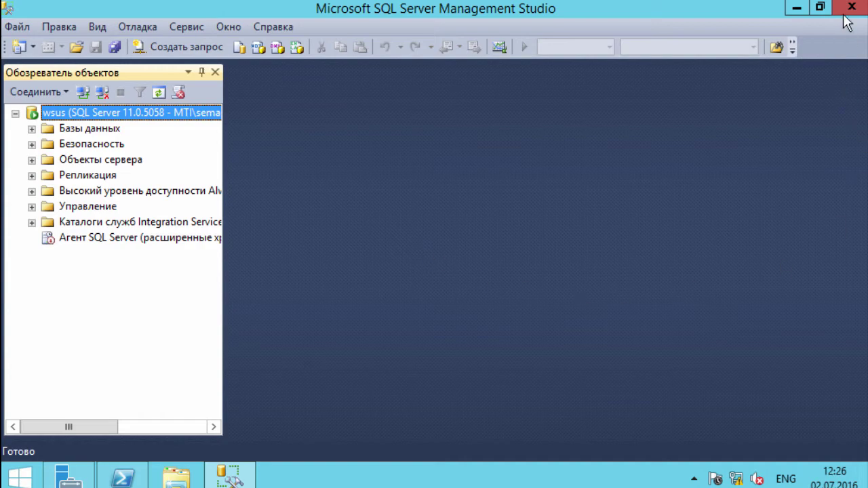
Step: Restart the wsus SQL Server instance and confirm the restart
right_click(135, 114)
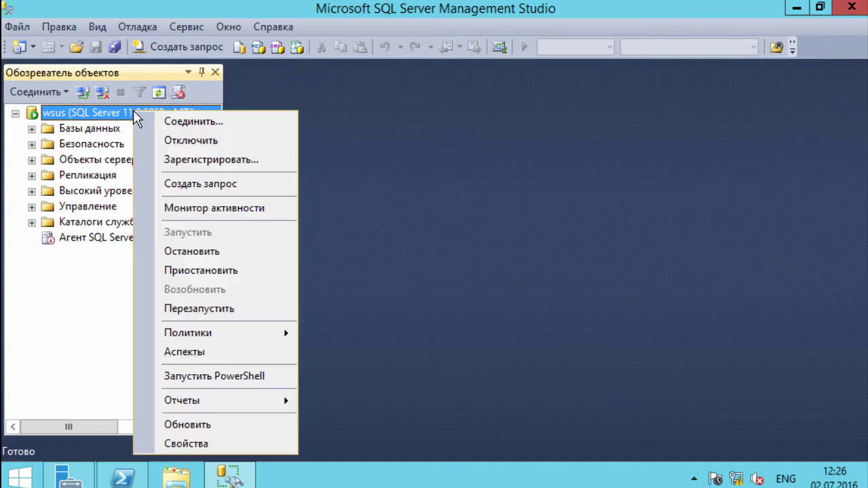
click(211, 308)
click(591, 269)
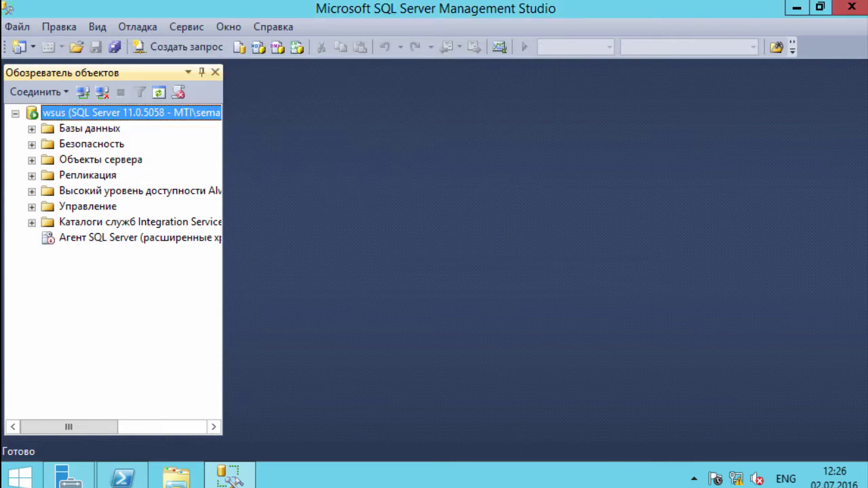
Step: Close Management Studio and change to C:\Program Files\Update Services\Tools
click(847, 9)
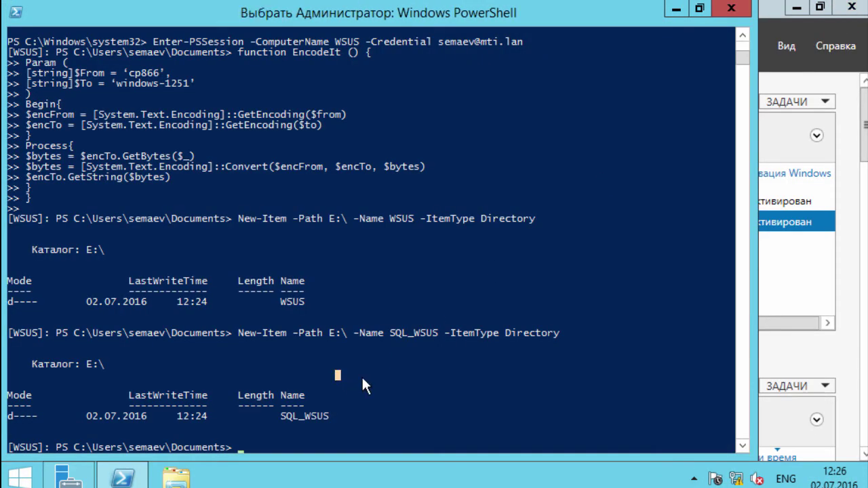
key(Return)
key(Return)
key(Return)
key(Return)
key(Return)
key(Return)
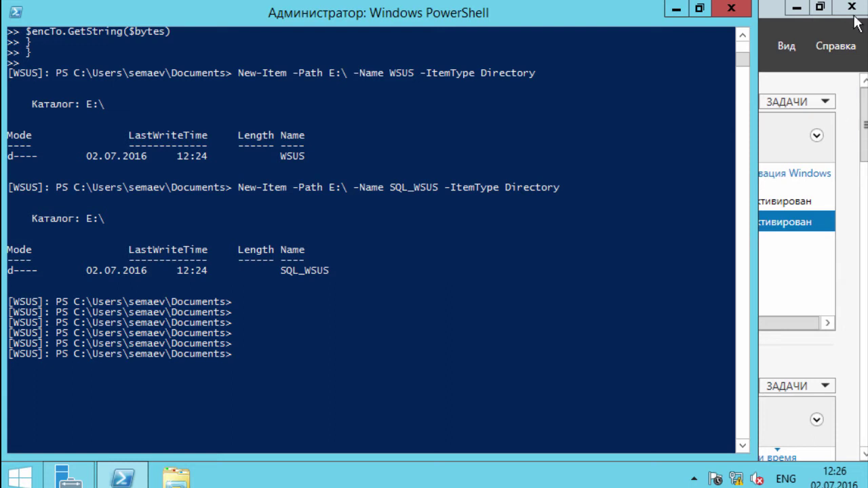
right_click(266, 354)
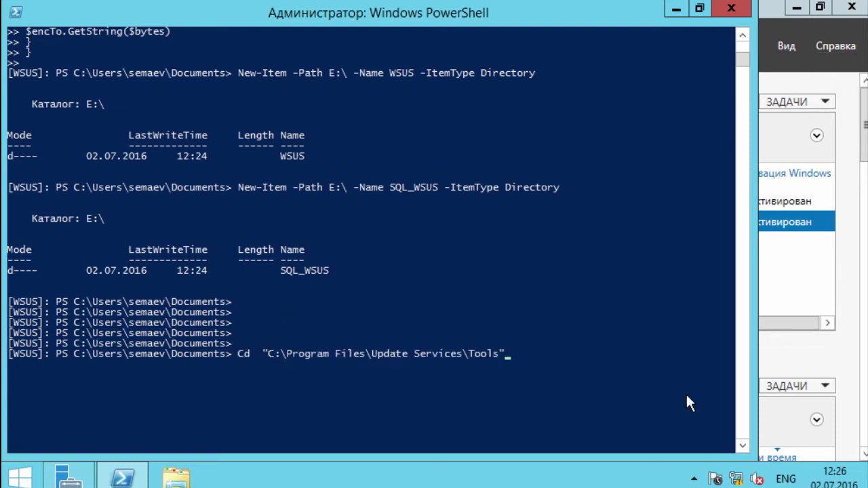
key(Return)
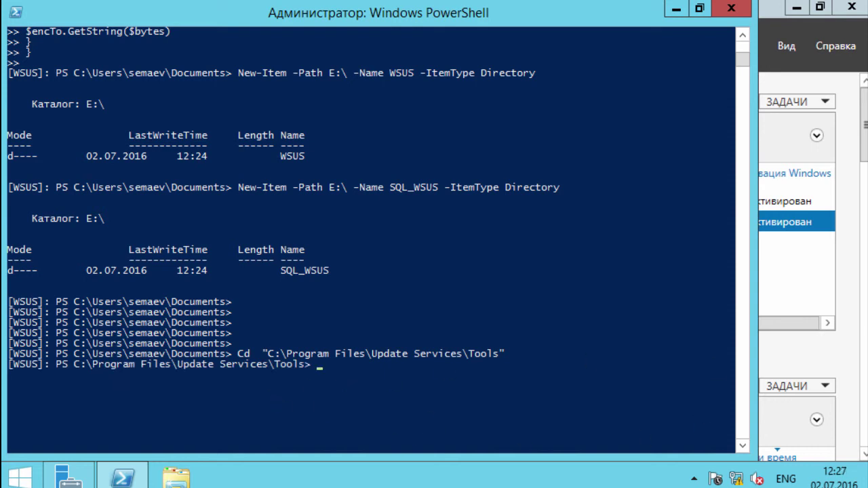
Step: List the Tools folder to confirm WsusUtil.exe, and paste the wsusutil postinstall /? command
click(518, 381)
text(dir)
key(Return)
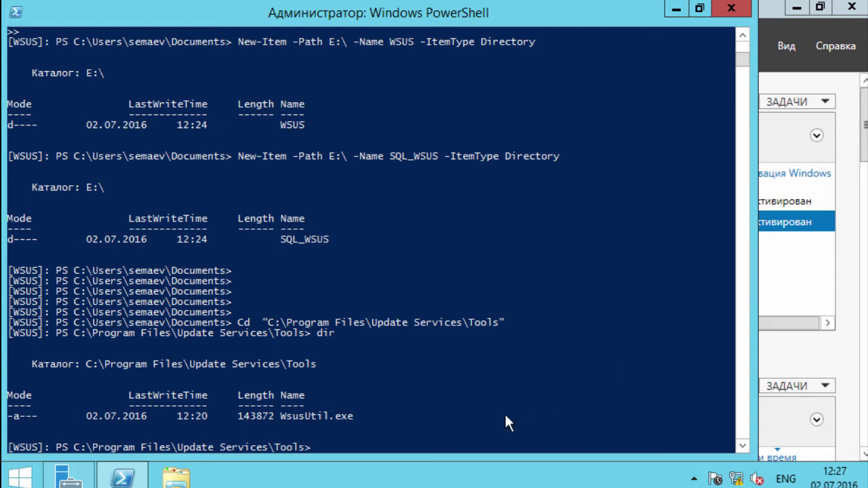
right_click(505, 412)
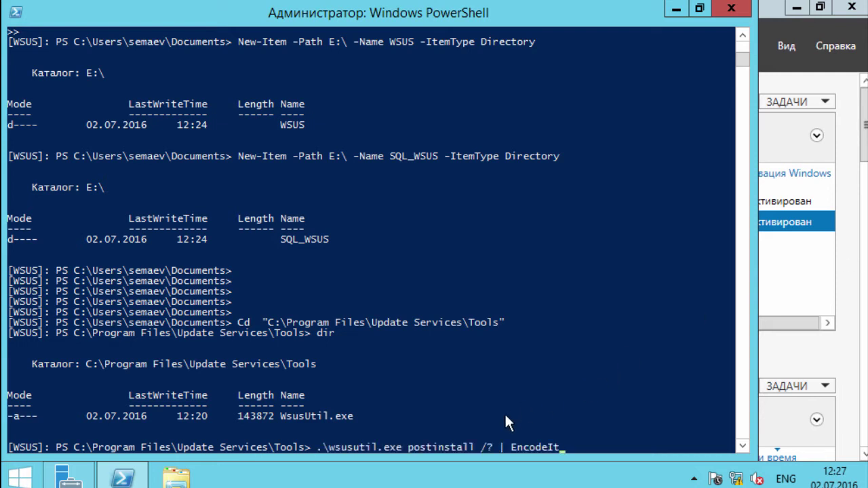
Step: Display and read the wsusutil postinstall help text
key(Return)
scroll(488, 392, up, 2)
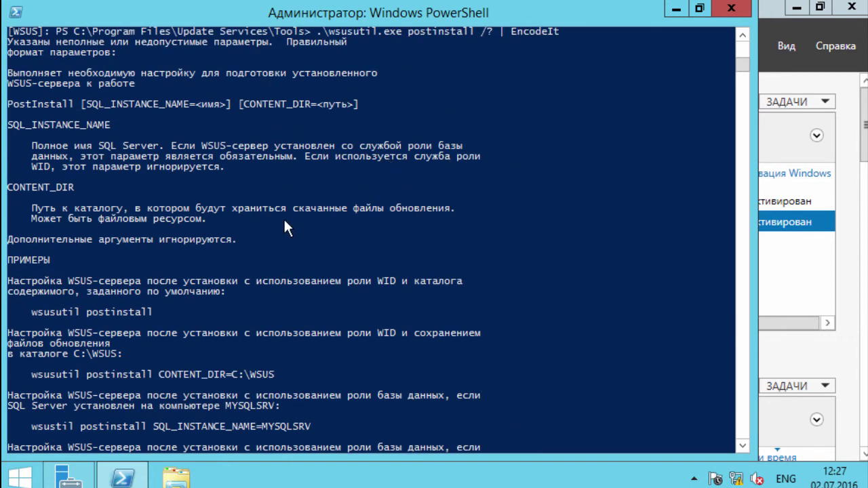
scroll(393, 200, down, 7)
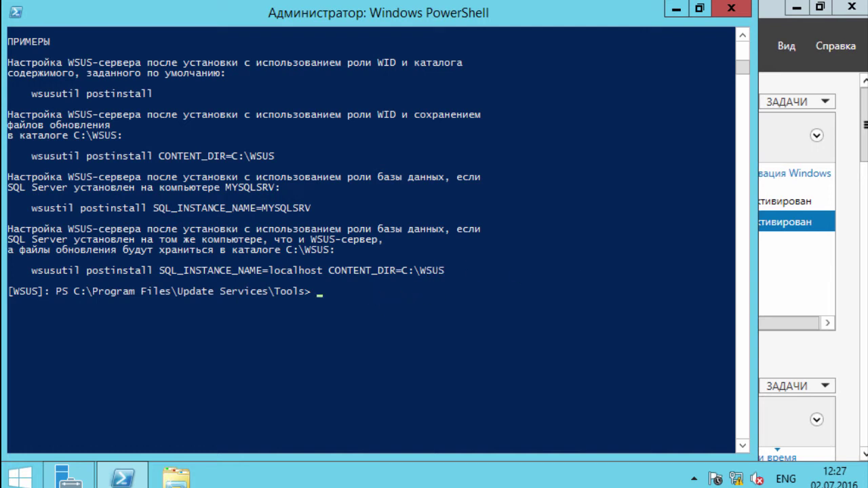
Step: Run wsusutil postinstall with SQL_INSTANCE_NAME=WSUS and CONTENT_DIR=E:\WSUS
right_click(377, 308)
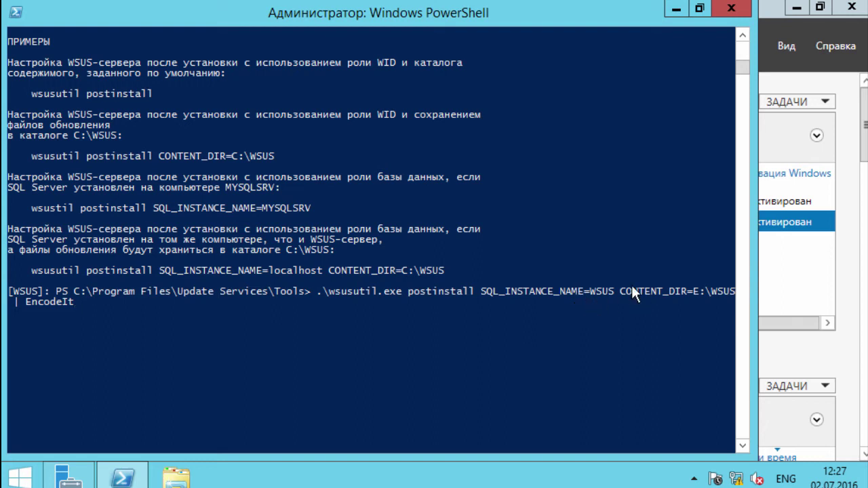
click(214, 322)
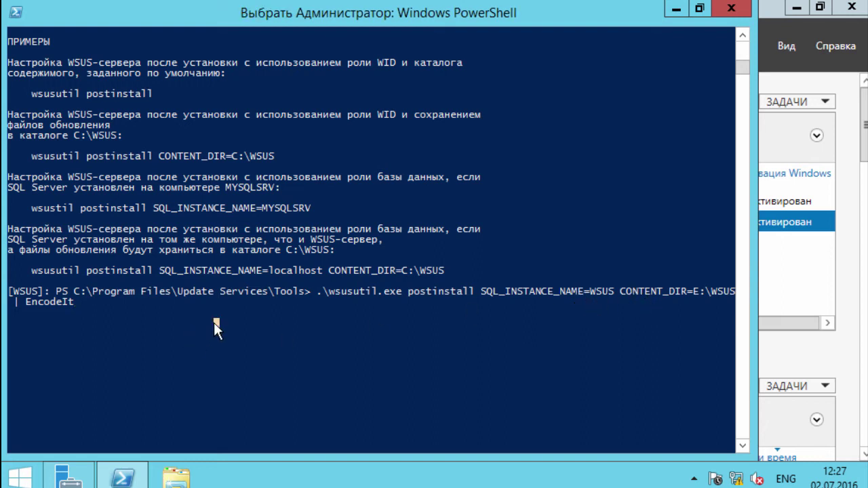
key(Escape)
key(Return)
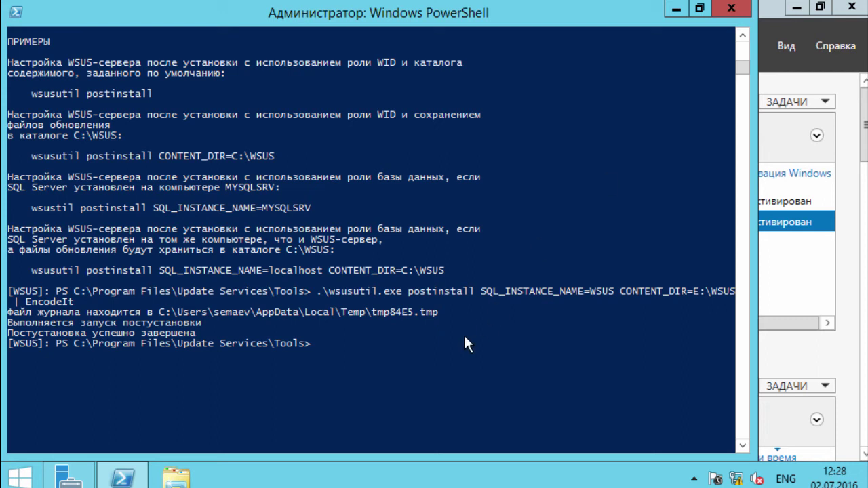
Step: Run the Microsoft/Windows/UpdateServices BPA scan and list results by Title, Severity, Compliance, Impact
right_click(386, 352)
key(Return)
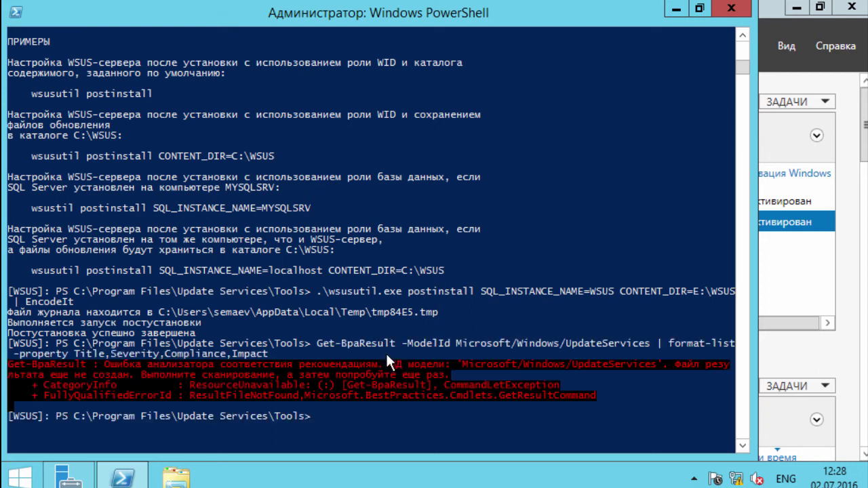
right_click(386, 352)
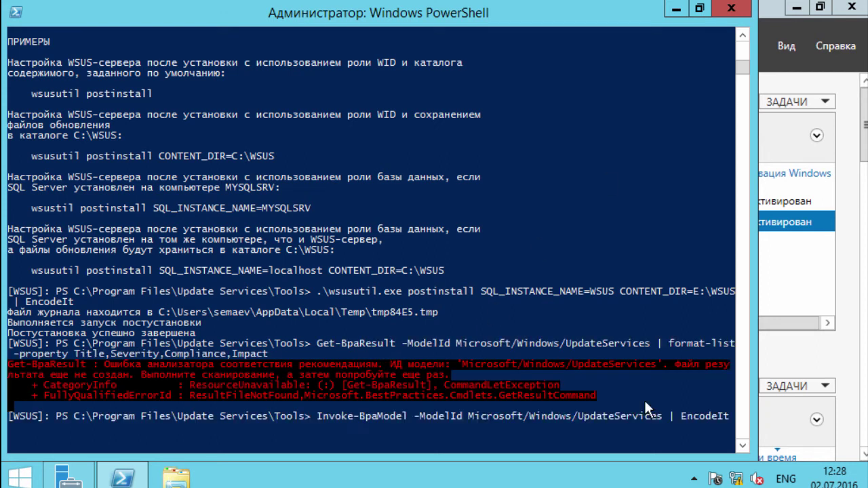
key(Return)
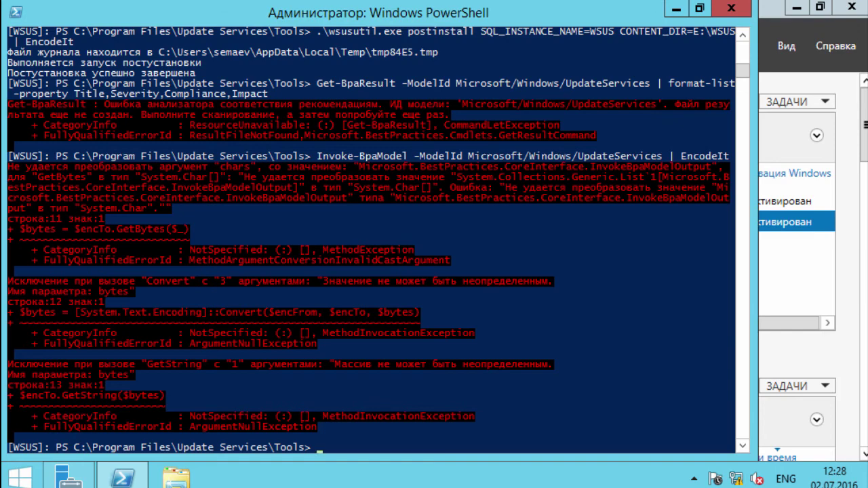
key(Up)
key(Up)
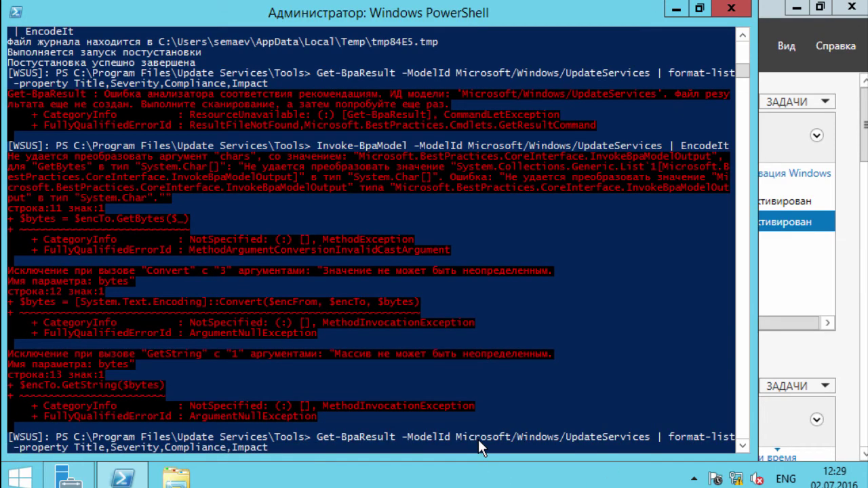
key(Return)
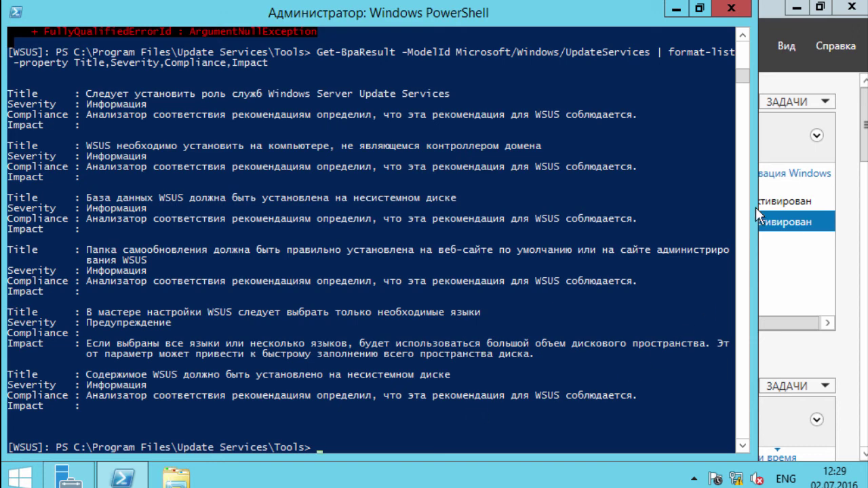
Step: Close PowerShell, refresh All Servers, and open the WSUS server's Update Services console maximized
click(718, 11)
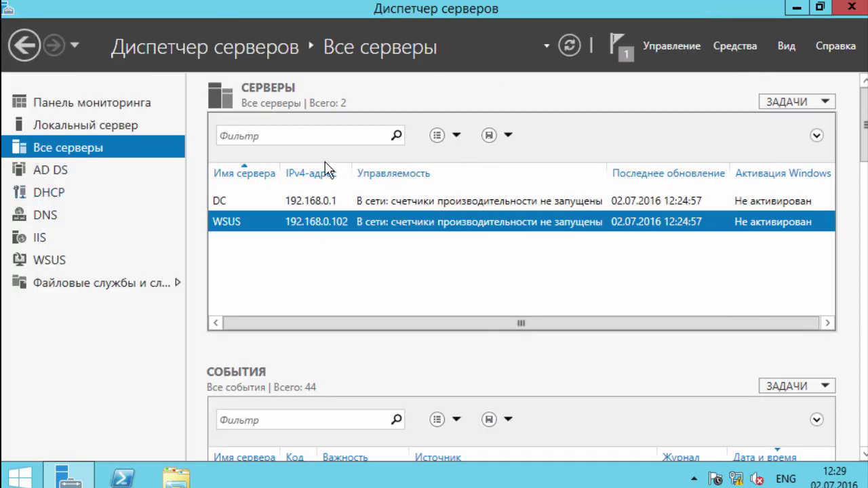
click(569, 45)
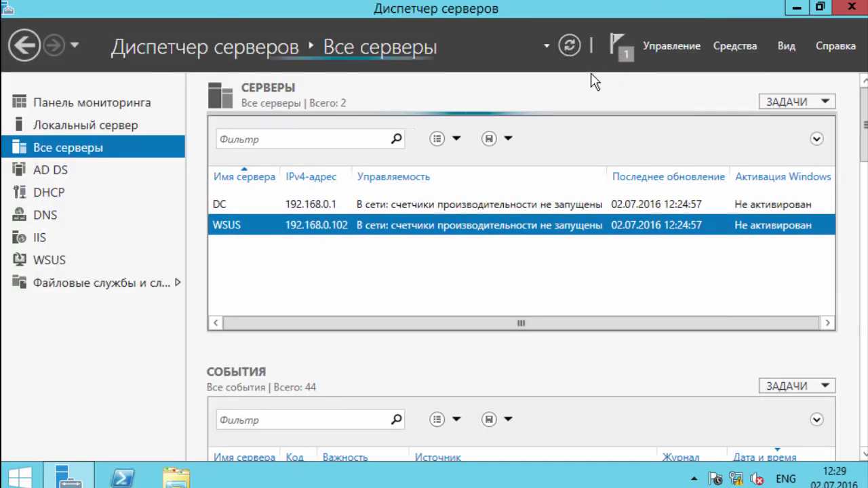
right_click(248, 236)
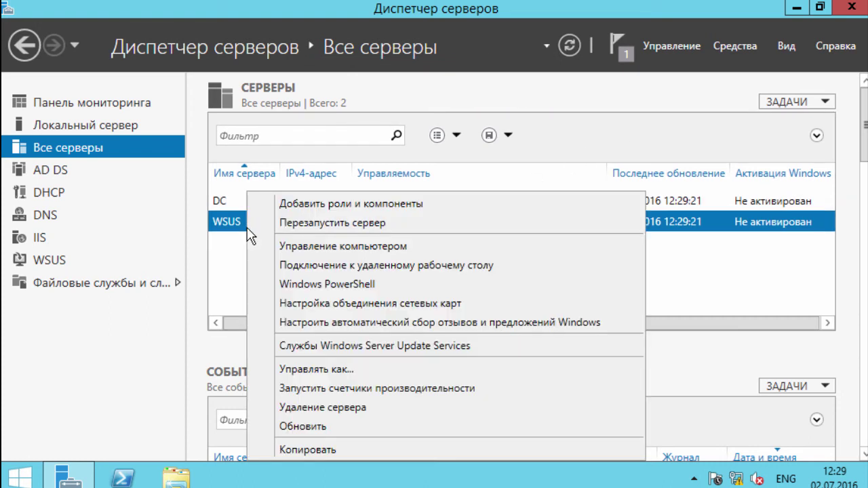
click(411, 347)
double_click(441, 21)
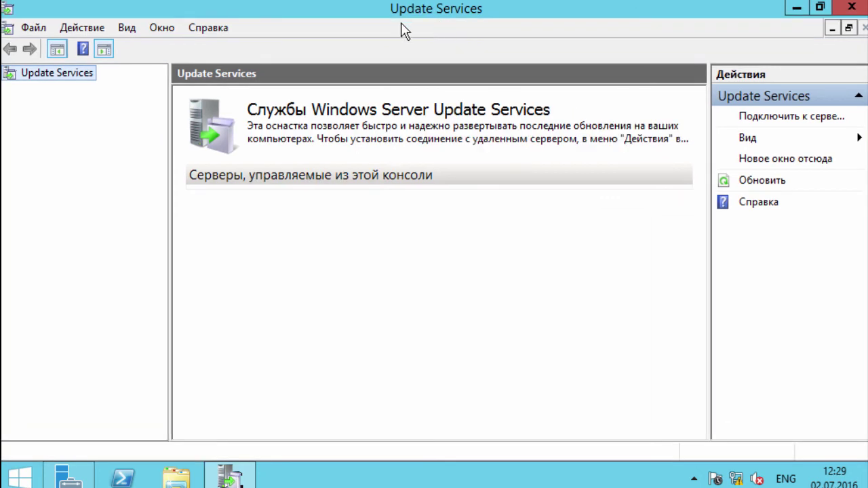
Step: Connect the Update Services console to server WSUS
right_click(65, 72)
click(136, 78)
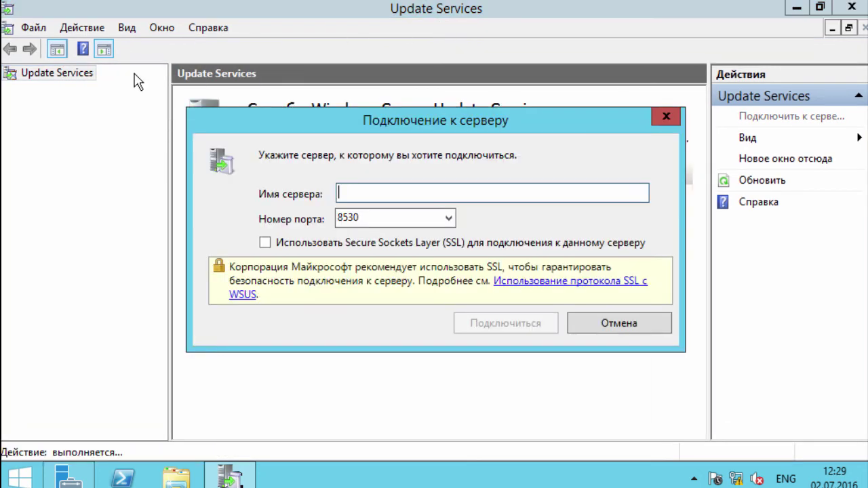
text(WSUS)
key(Return)
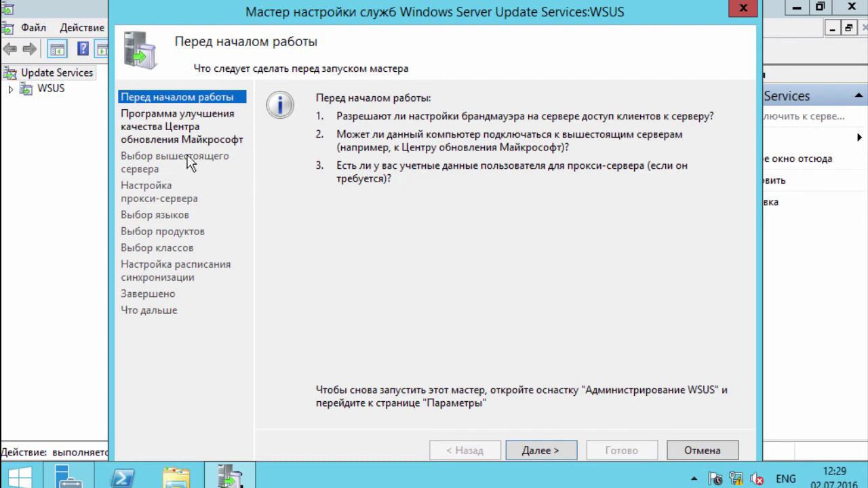
Step: Decline the improvement program, keep Microsoft Update as upstream, and pass the proxy page
click(560, 456)
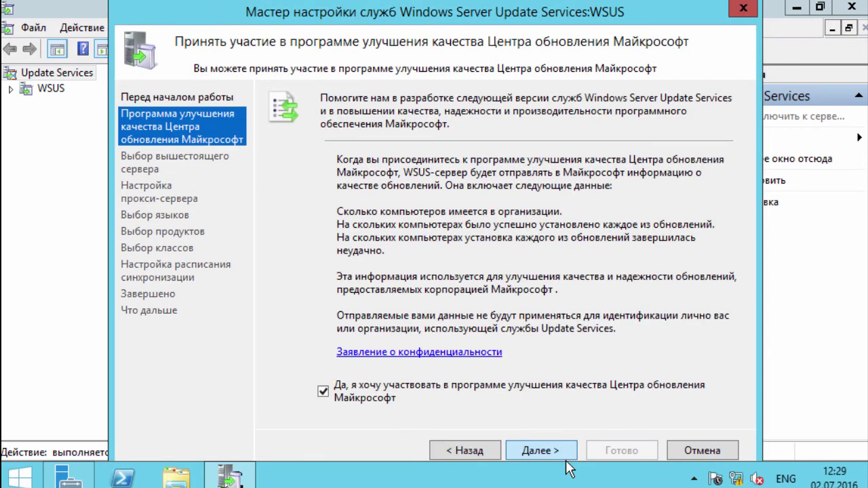
click(335, 390)
click(543, 451)
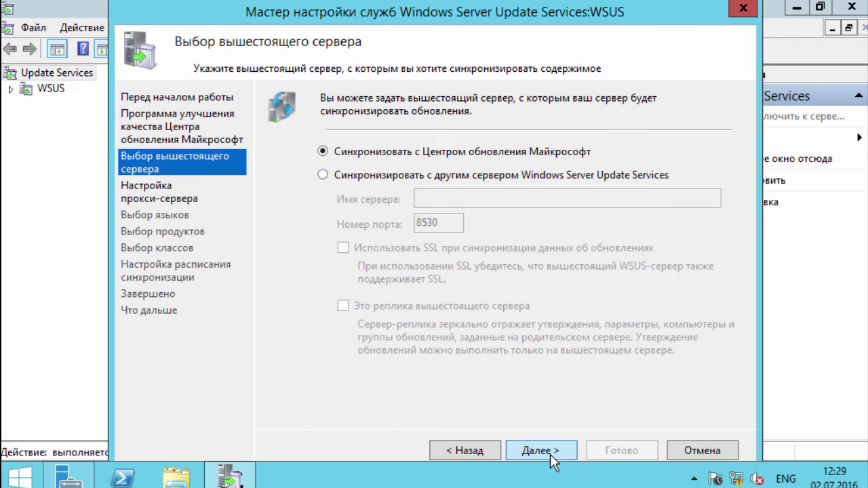
click(552, 455)
click(551, 453)
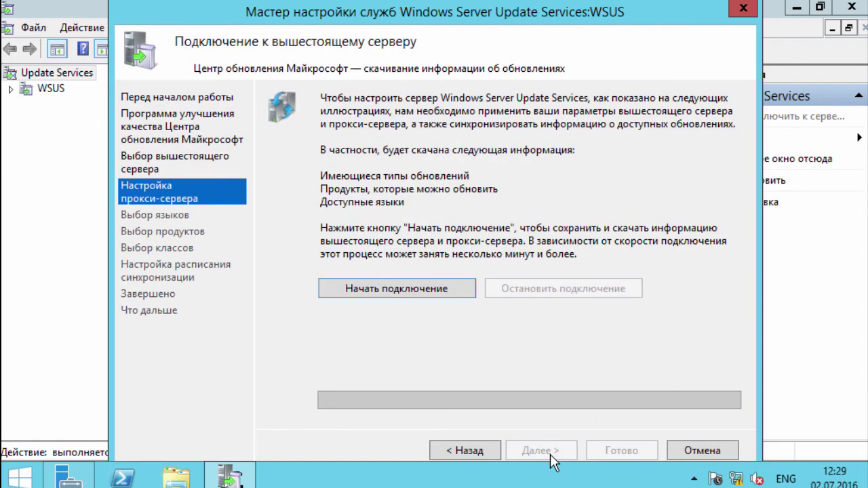